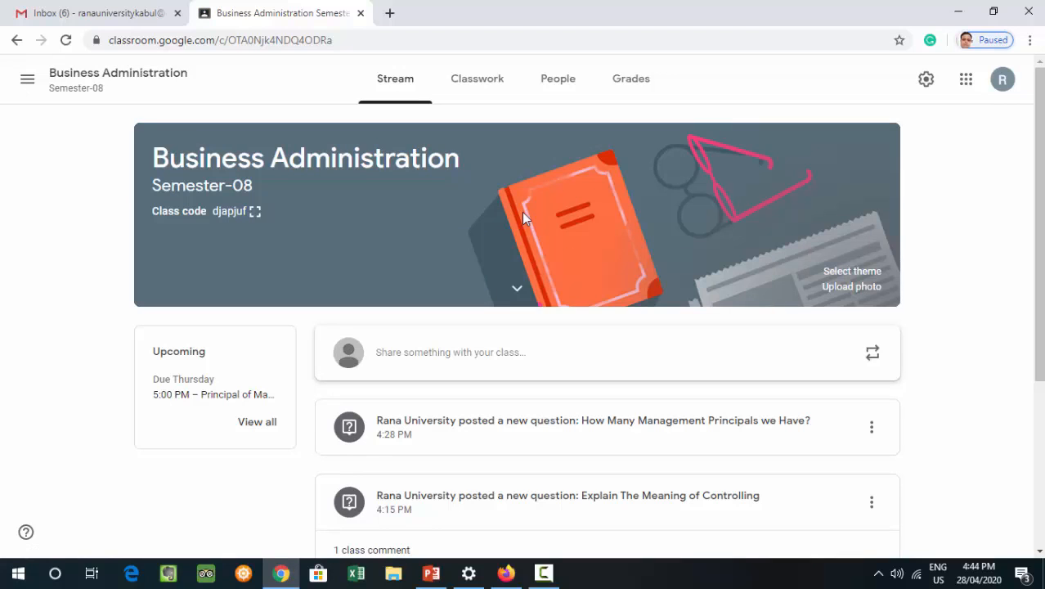
# - Delete the question "How Many Management Principals we Have?" from the Principal of Management topic in the classwork
pyautogui.click(478, 81)
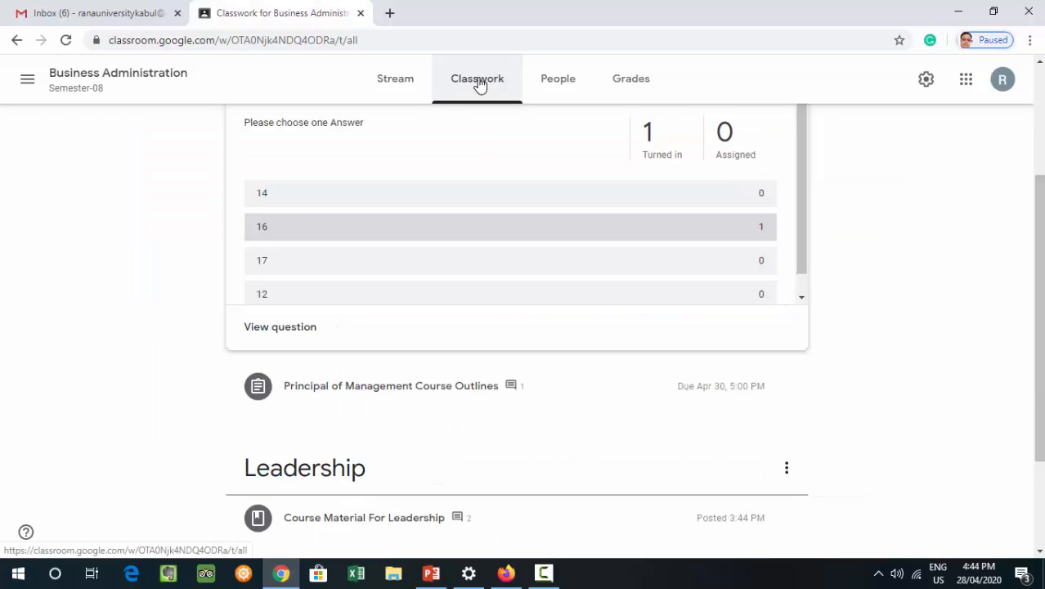
pyautogui.moveTo(1040, 229); pyautogui.dragTo(1040, 115)
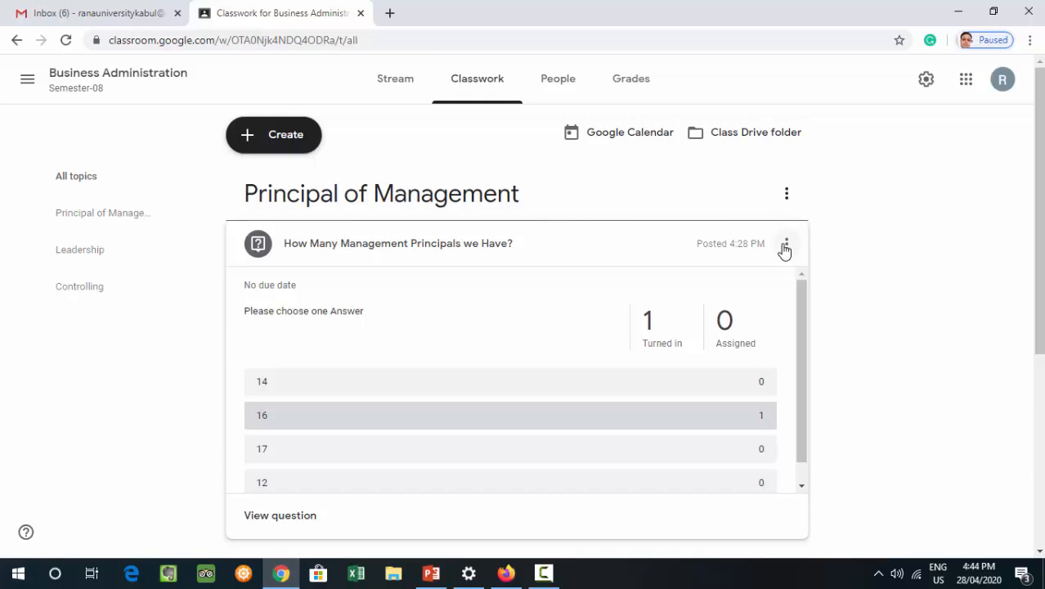
pyautogui.click(785, 246)
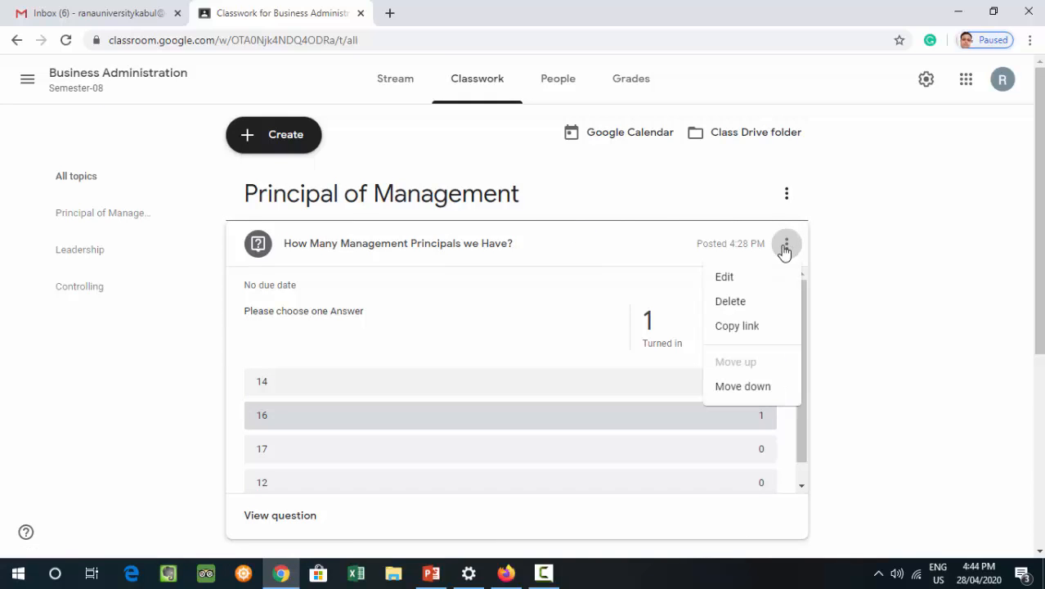
pyautogui.click(736, 302)
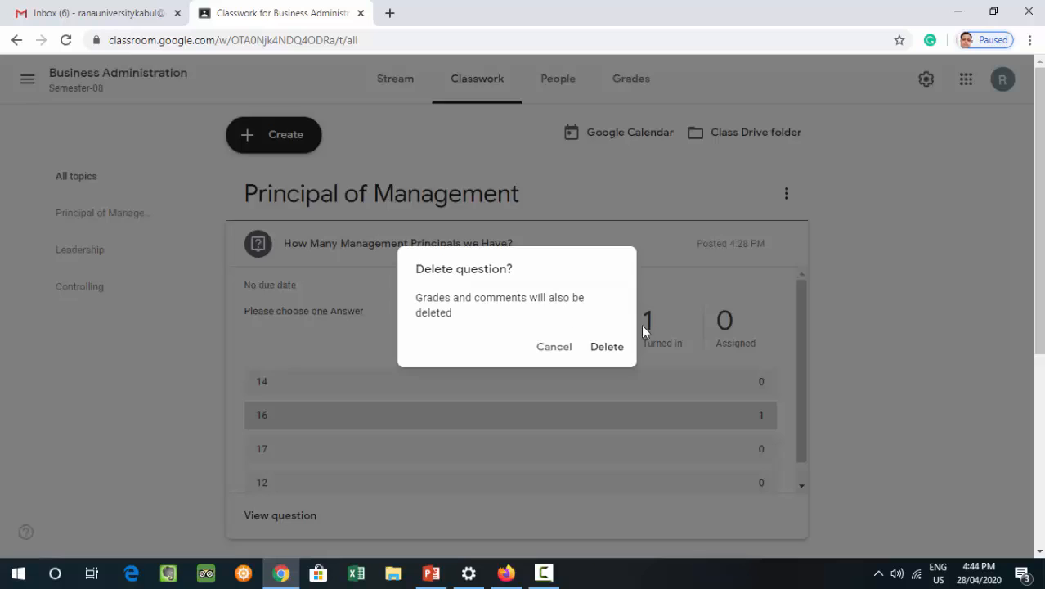
pyautogui.click(607, 347)
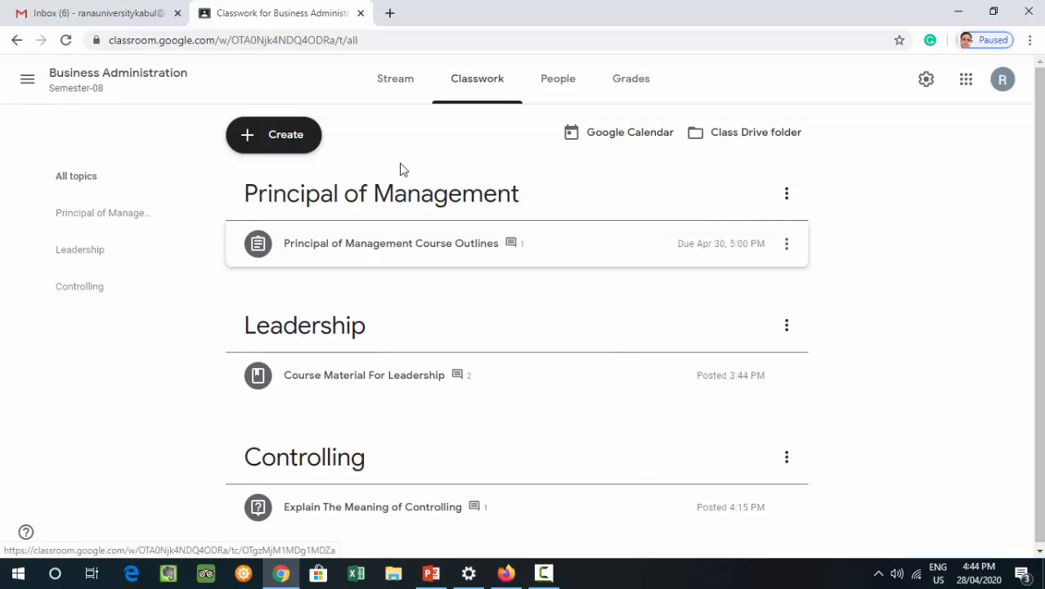
# - Create a new quiz assignment in the classwork and dismiss the rubric tip
pyautogui.click(280, 141)
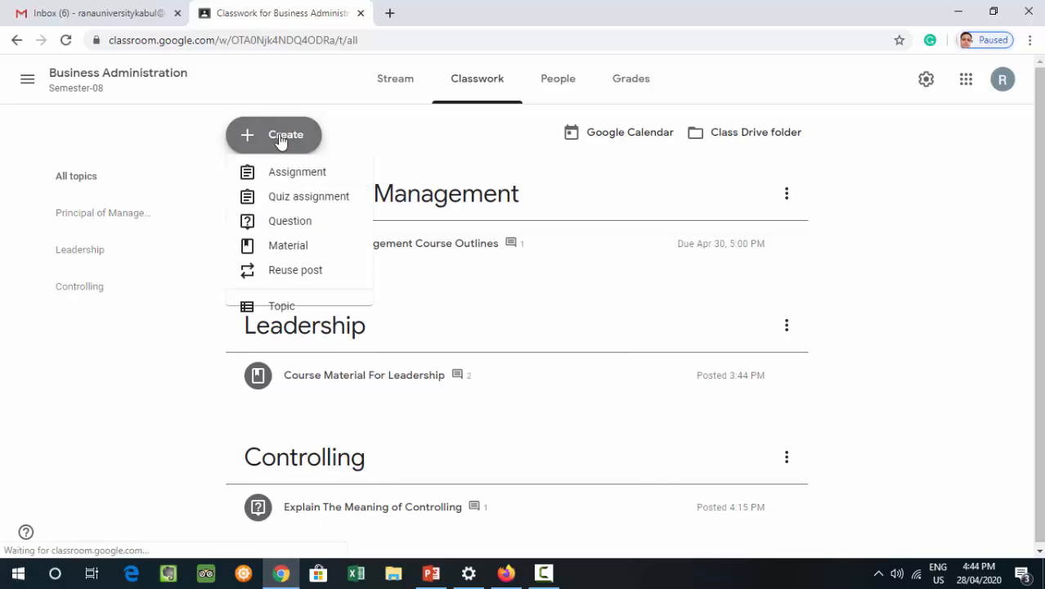
pyautogui.click(320, 209)
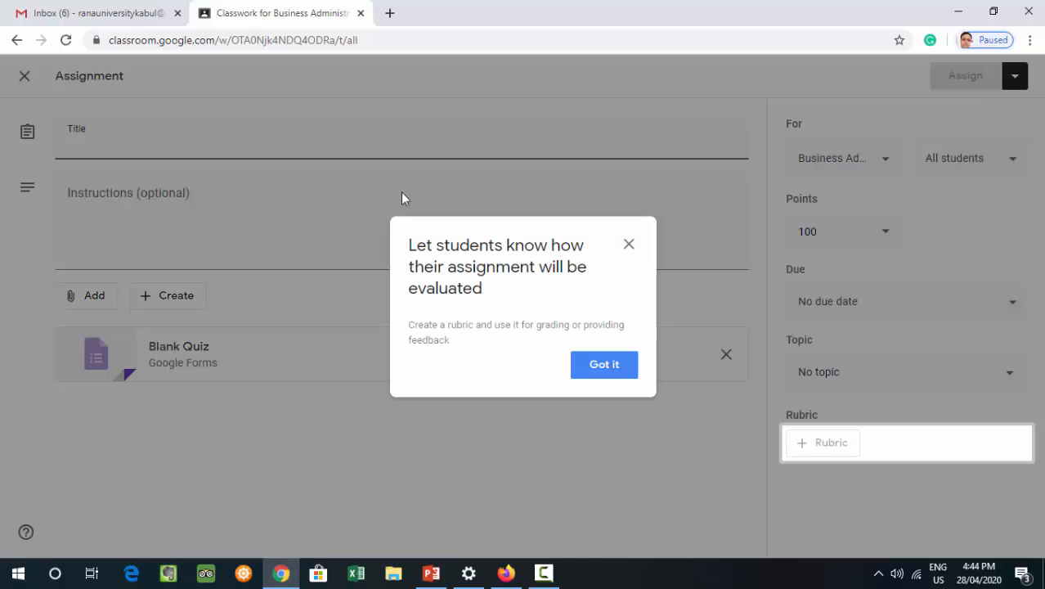
pyautogui.click(629, 245)
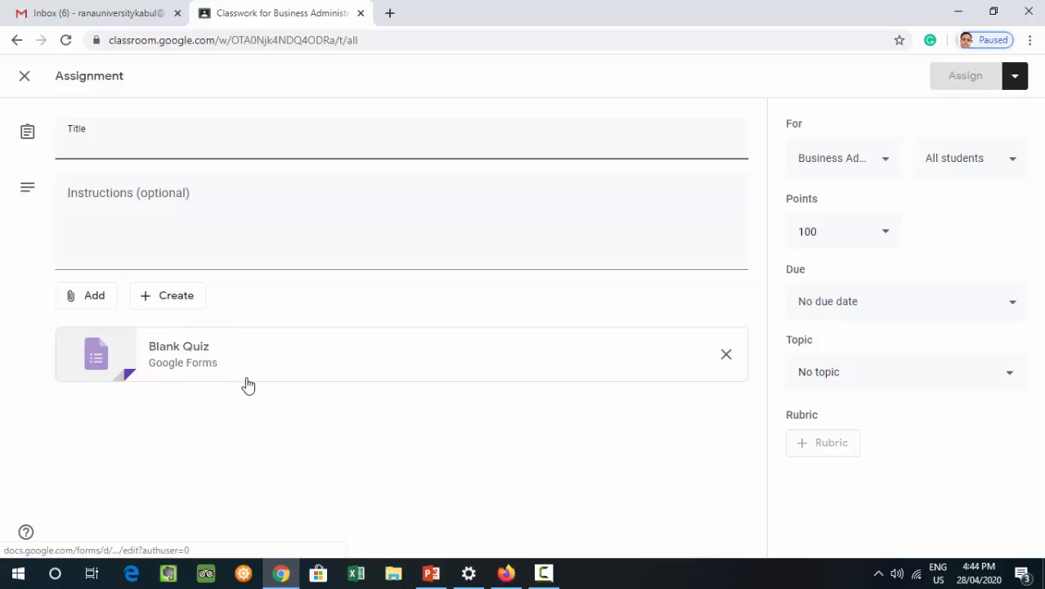
pyautogui.click(250, 140)
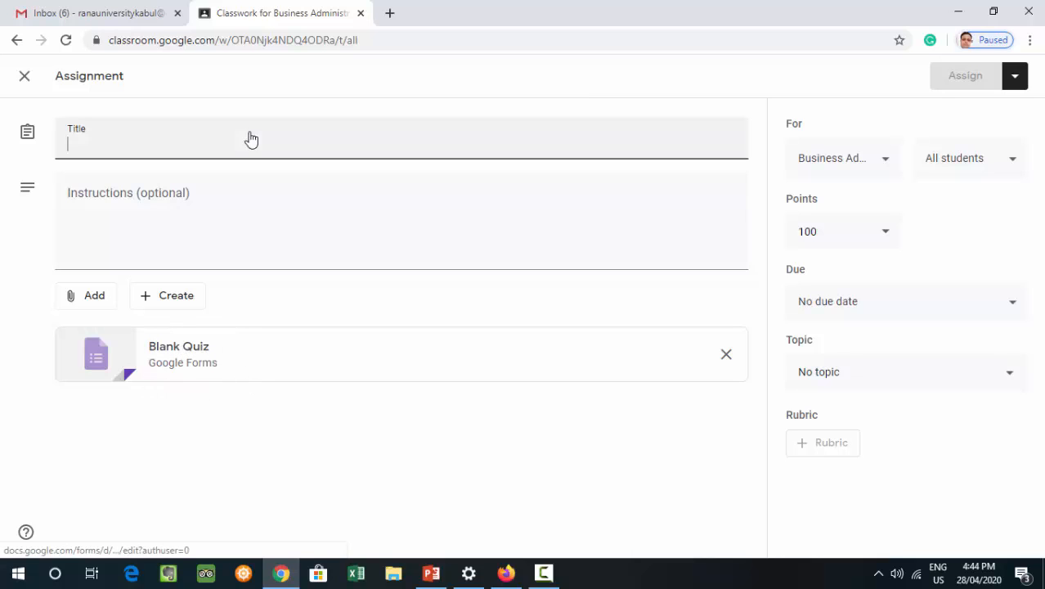
pyautogui.click(99, 304)
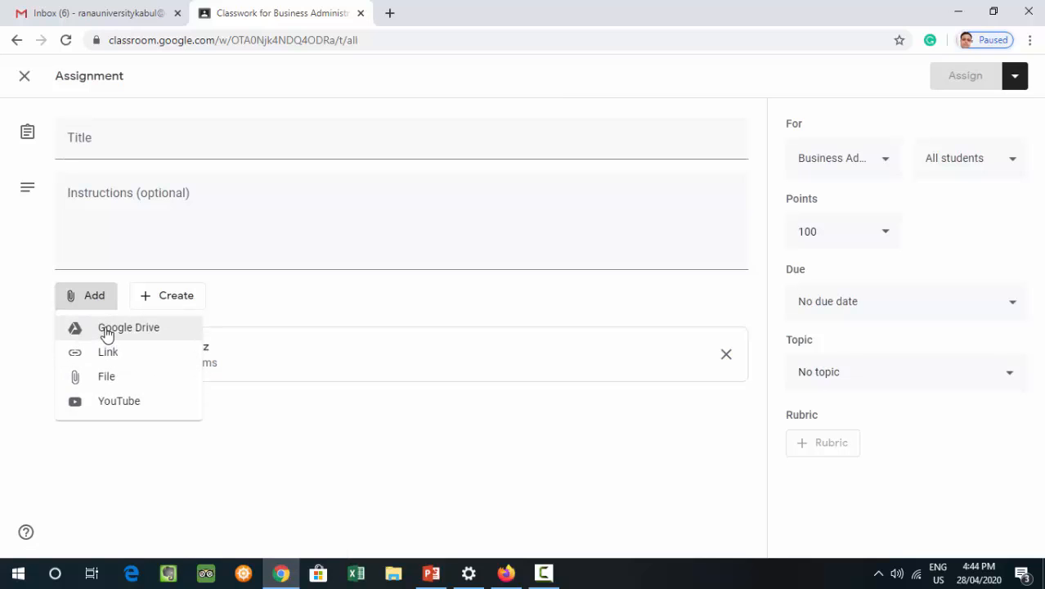
pyautogui.click(325, 450)
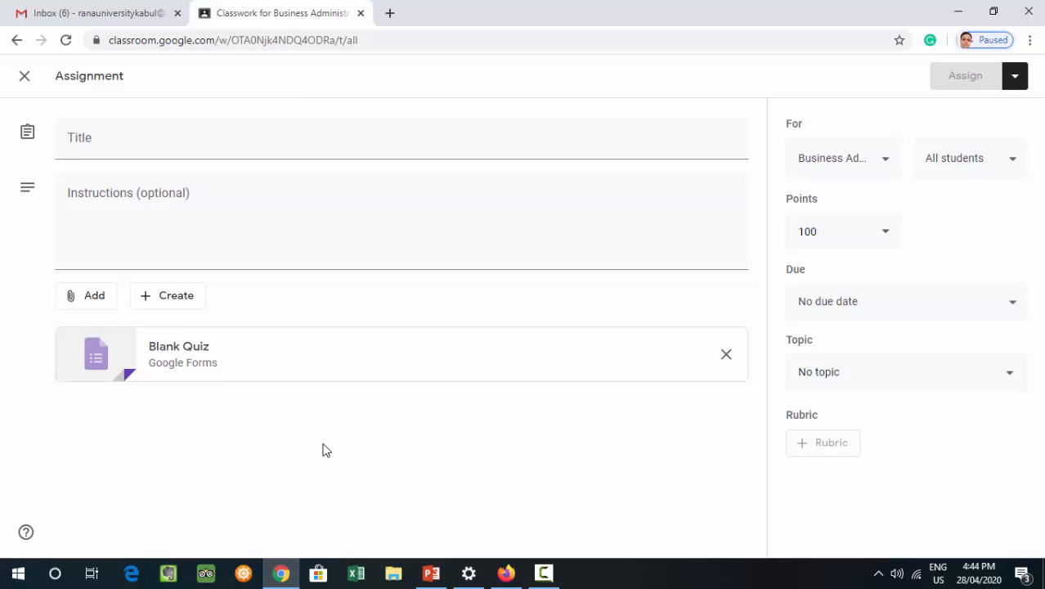
# - Title the quiz assignment "QUIZ-1 FOR BBA STUDENTS"
pyautogui.click(174, 152)
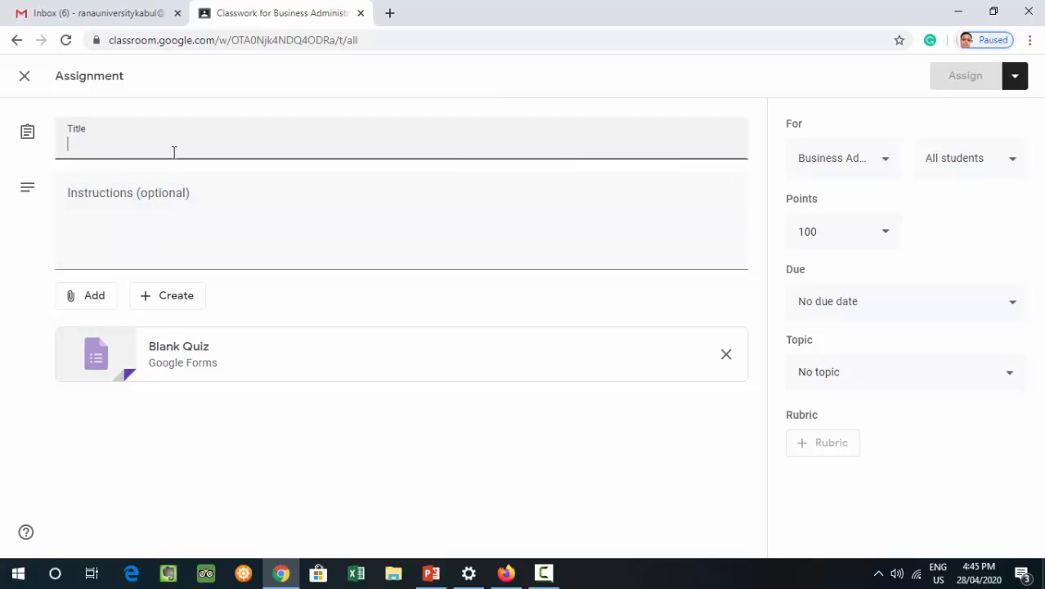
pyautogui.write('QUIZ')
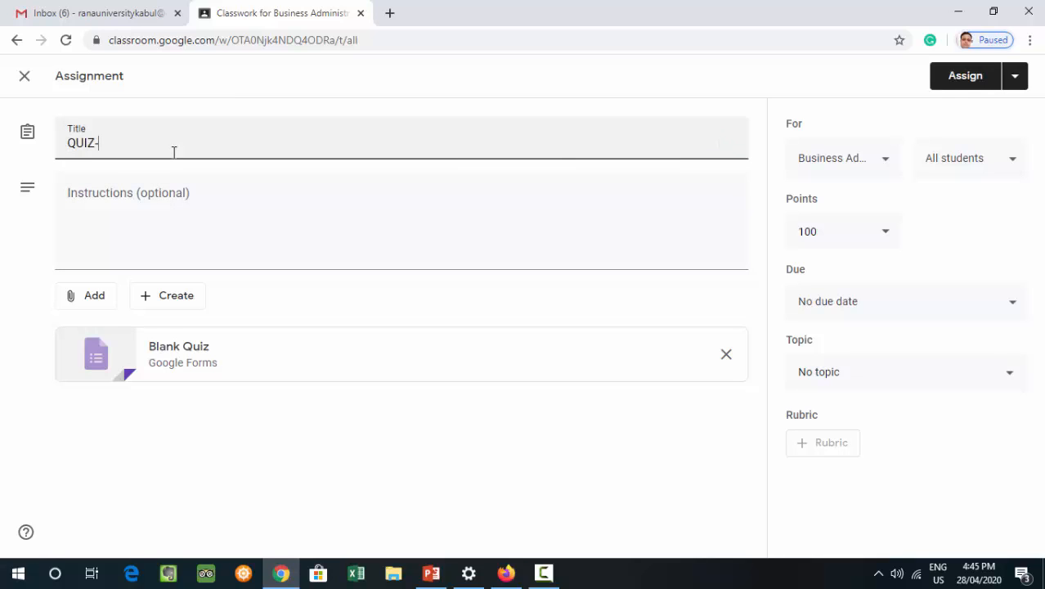
pyautogui.write('-1 FOR BBA STUDENT')
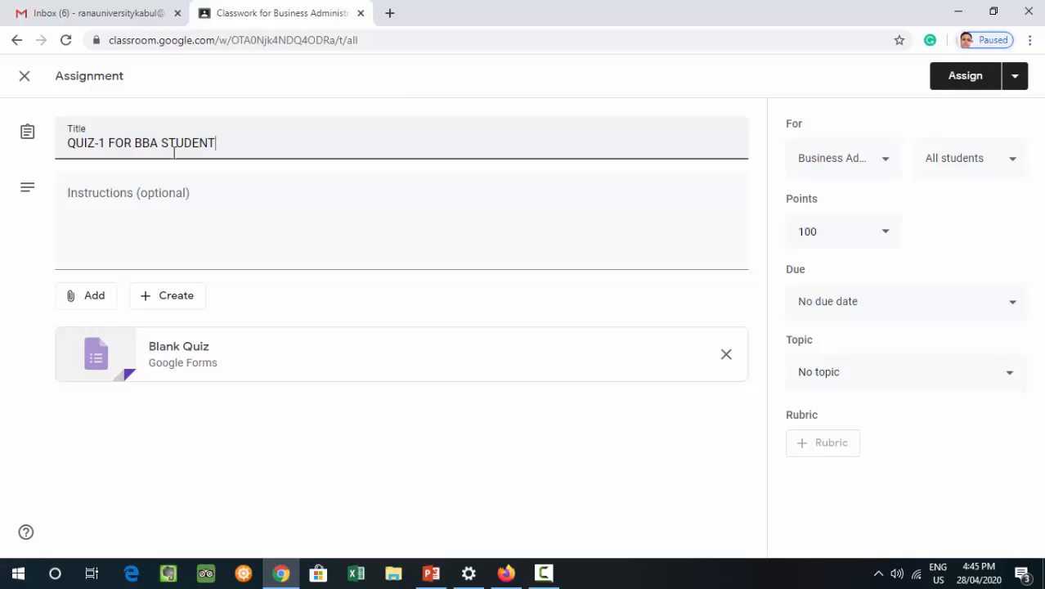
pyautogui.write('S')
# - Enter the assignment instructions "PLEASE USE THE GOOGLE FORM TO SEE THE QUESTIONS"
pyautogui.click(152, 244)
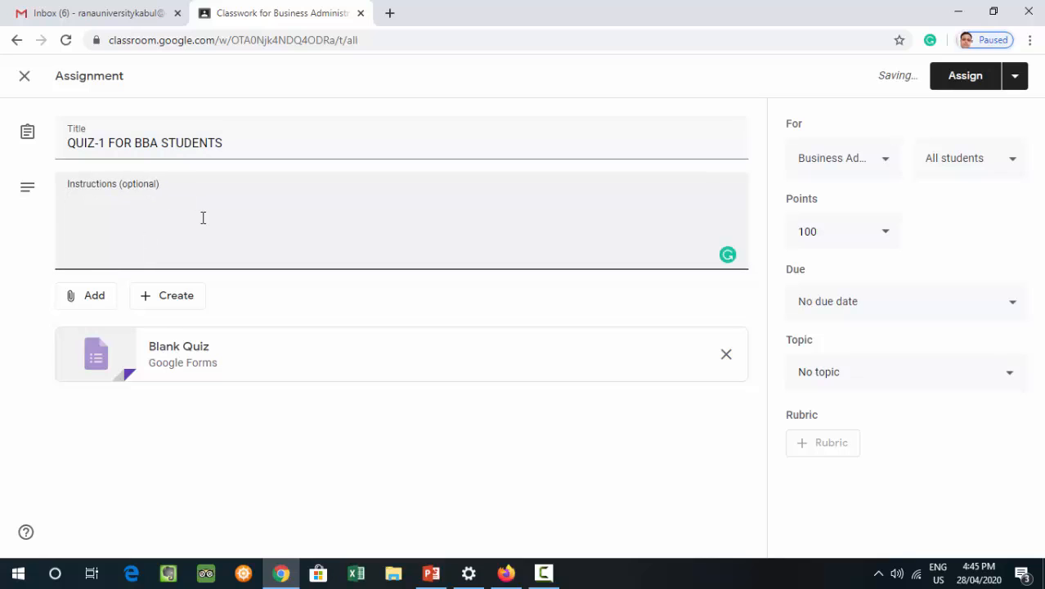
pyautogui.write('PLEASE USE T')
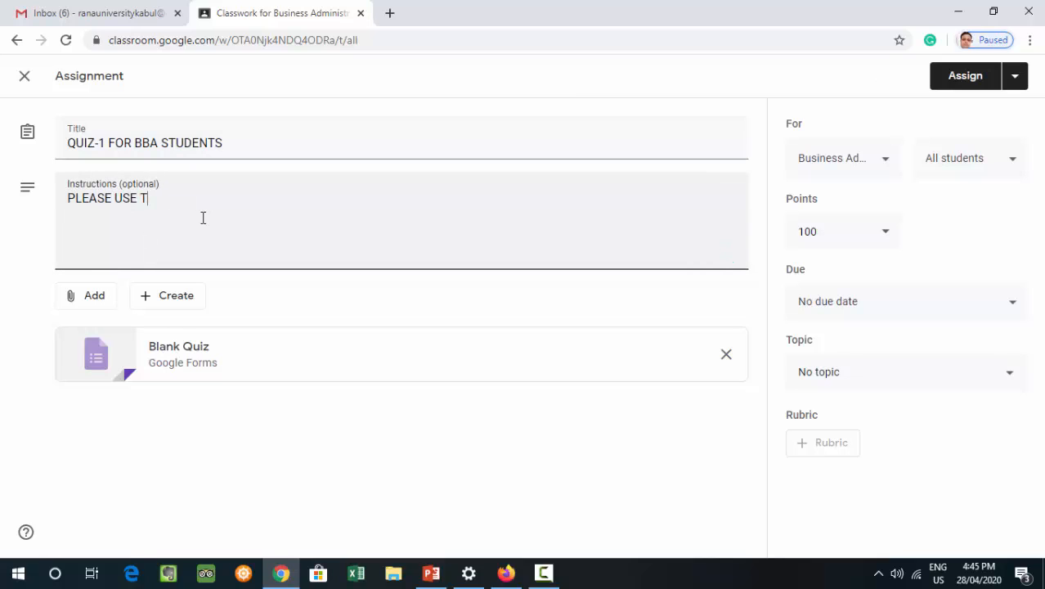
pyautogui.write('HE GOOGLE QU')
pyautogui.press('BackSpace')
pyautogui.press('BackSpace')
pyautogui.write('FORM')
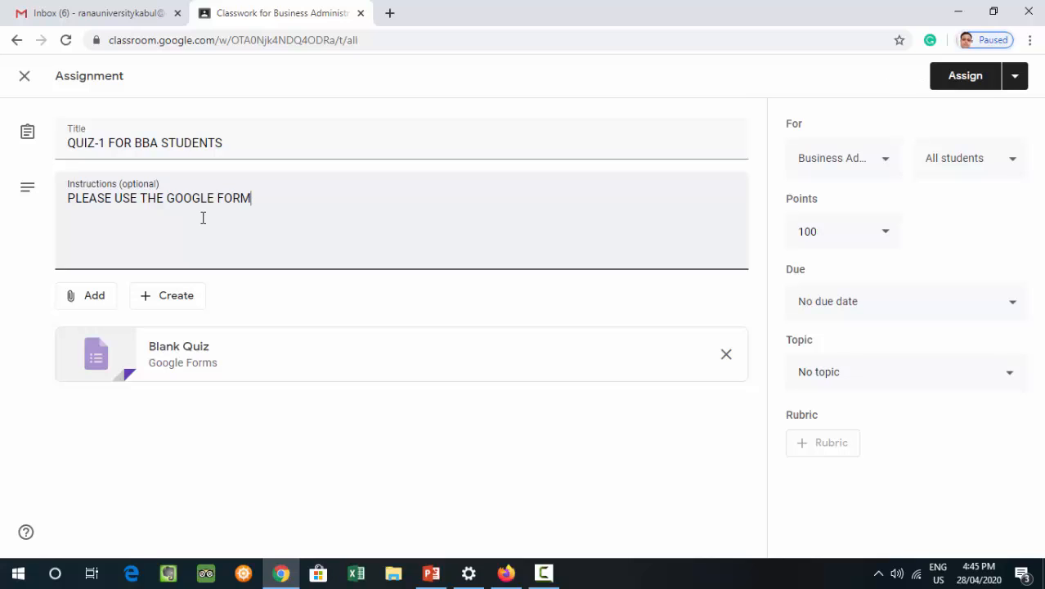
pyautogui.write(' TO SE')
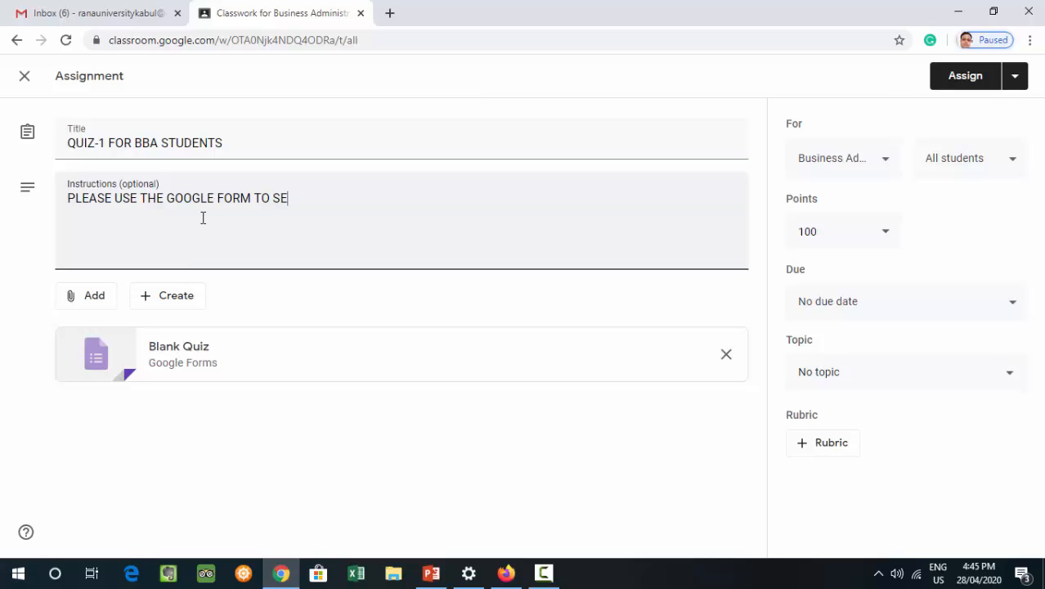
pyautogui.write('E THE QUESTIONS')
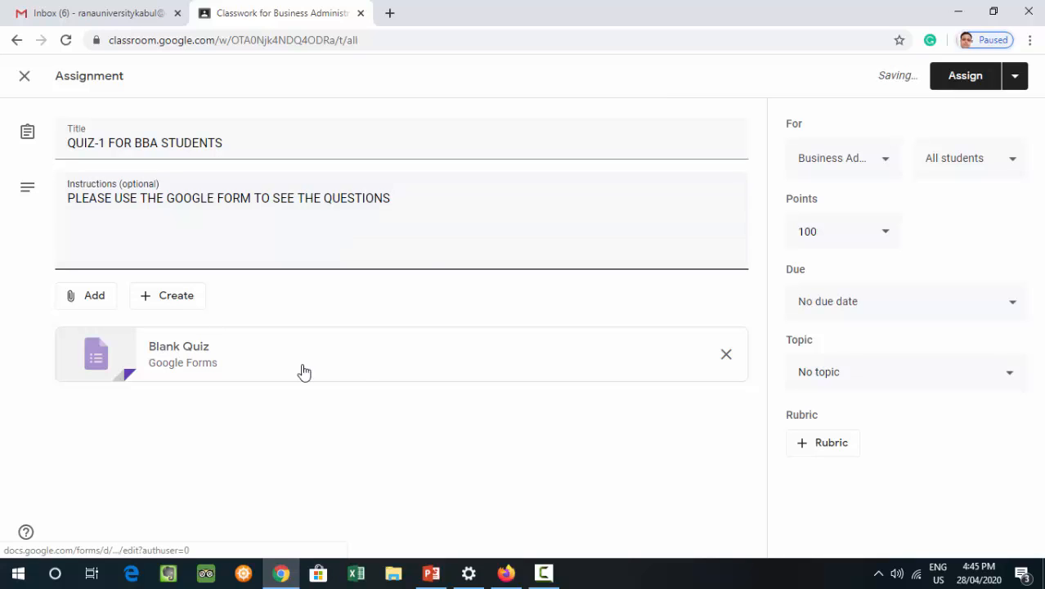
# - Open the attached Blank Quiz form and rename the form file as "BBA-QUIZ-1"
pyautogui.click(174, 351)
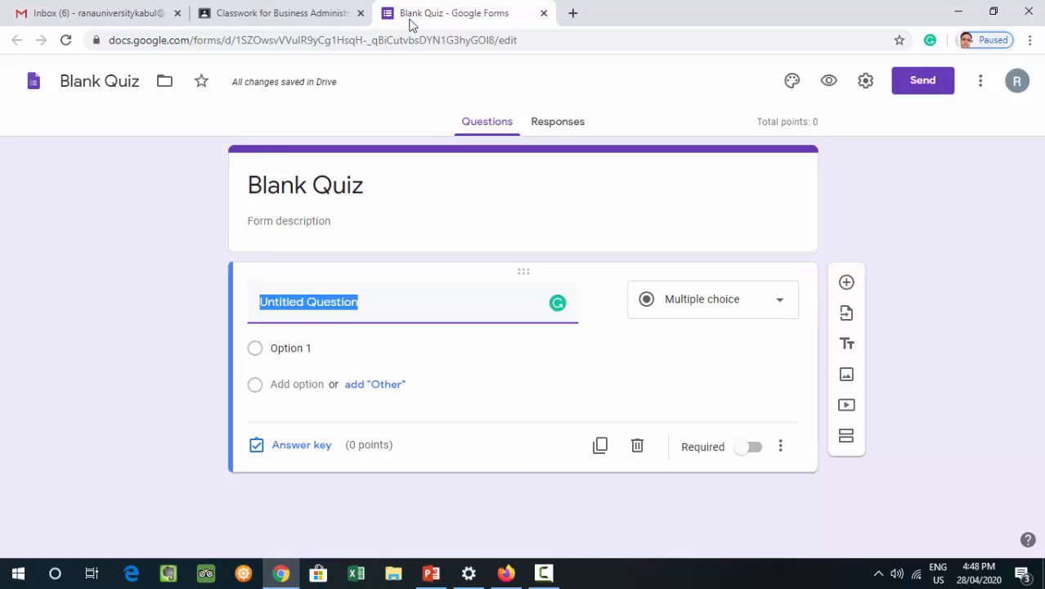
pyautogui.click(118, 75)
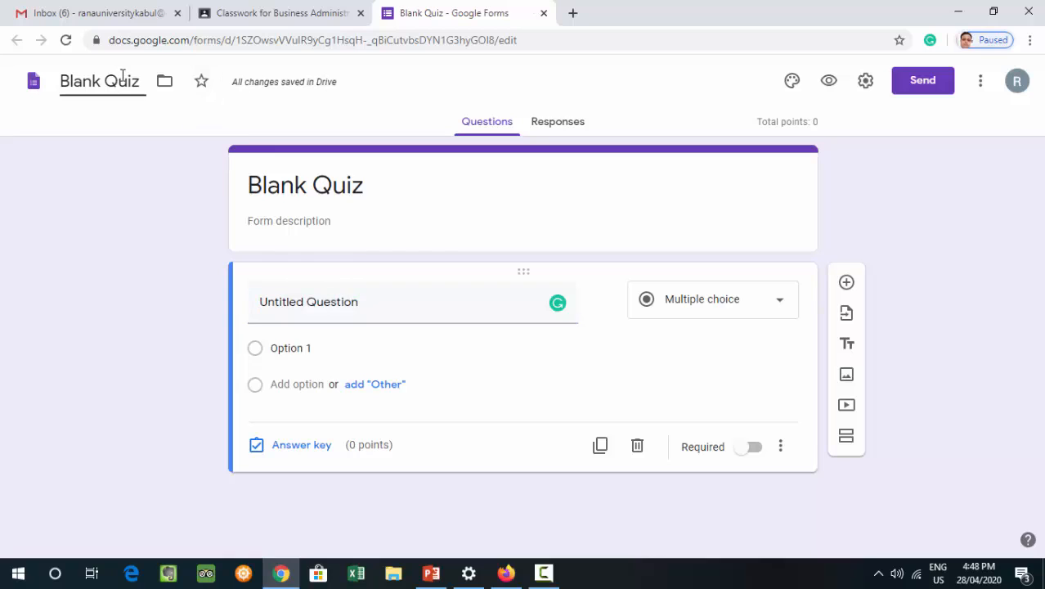
pyautogui.press('BackSpace')
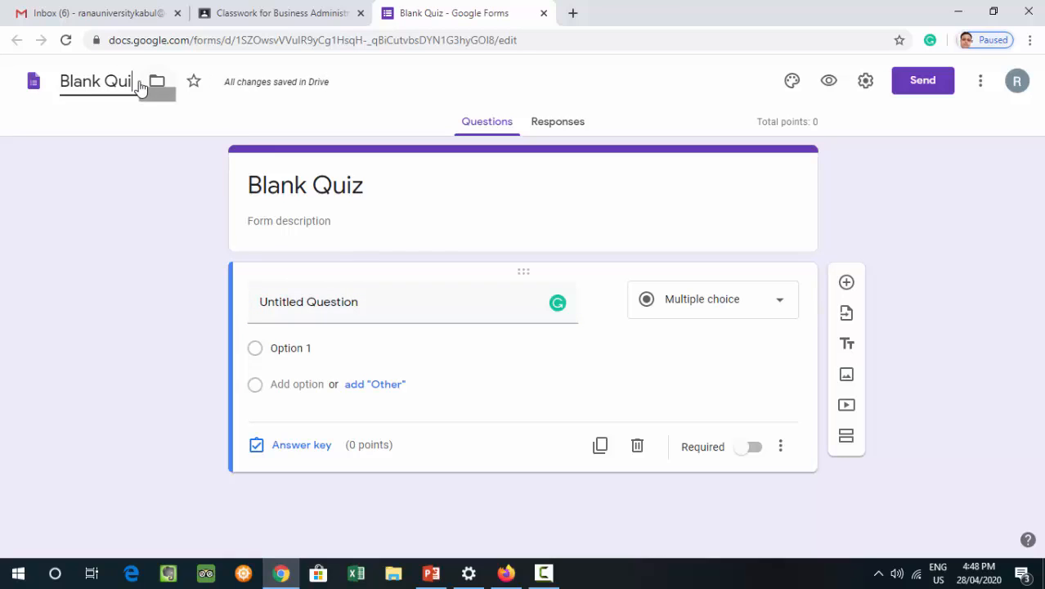
pyautogui.hotkey('ctrl', 'a')
pyautogui.write('U')
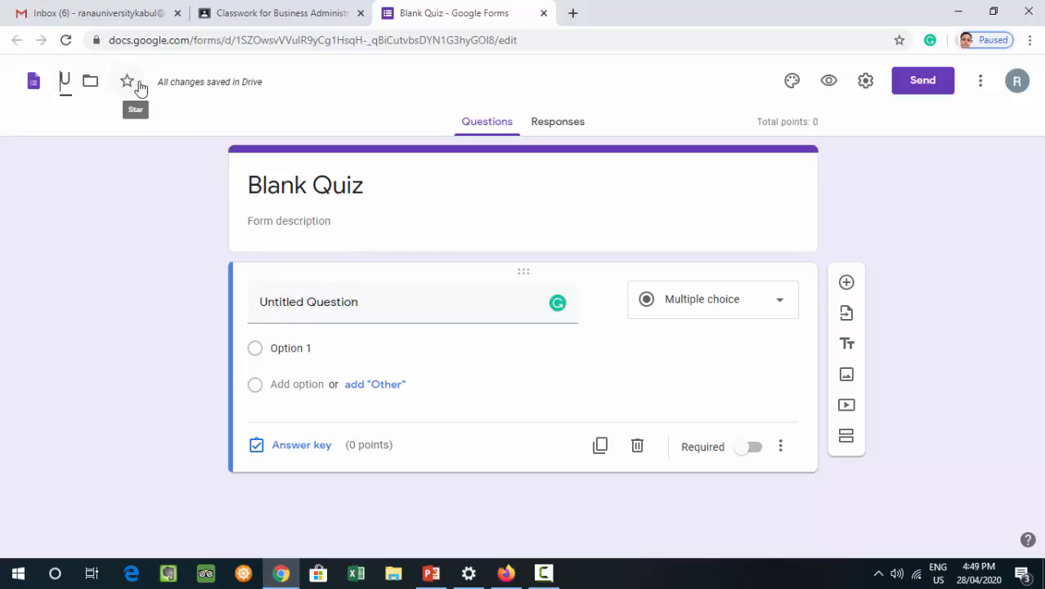
pyautogui.click(77, 85)
pyautogui.click(78, 82)
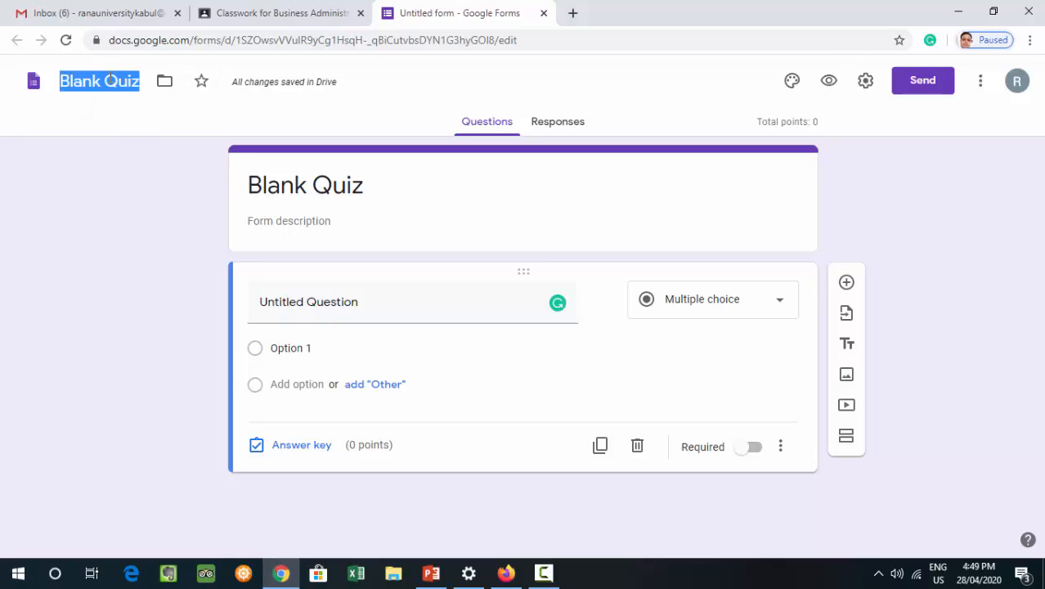
pyautogui.write('U')
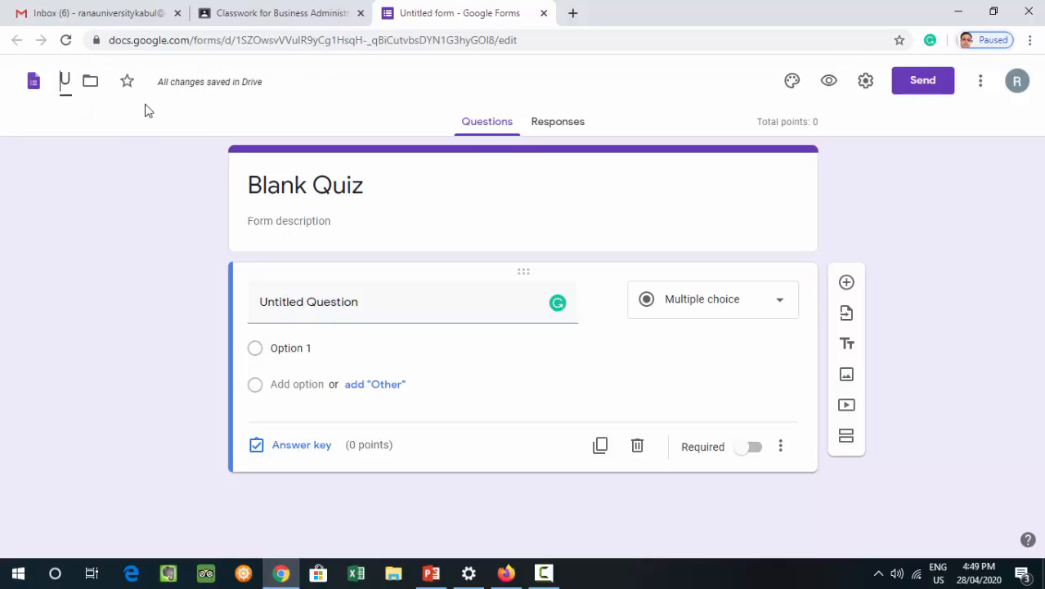
pyautogui.press('BackSpace')
pyautogui.write('BBA-')
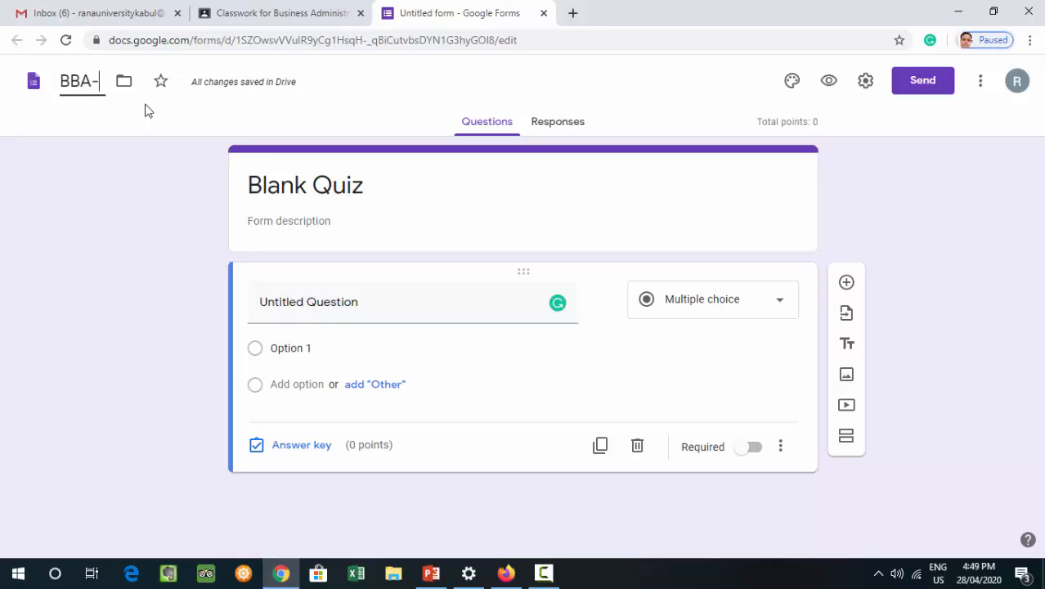
pyautogui.write('QUIZ-1')
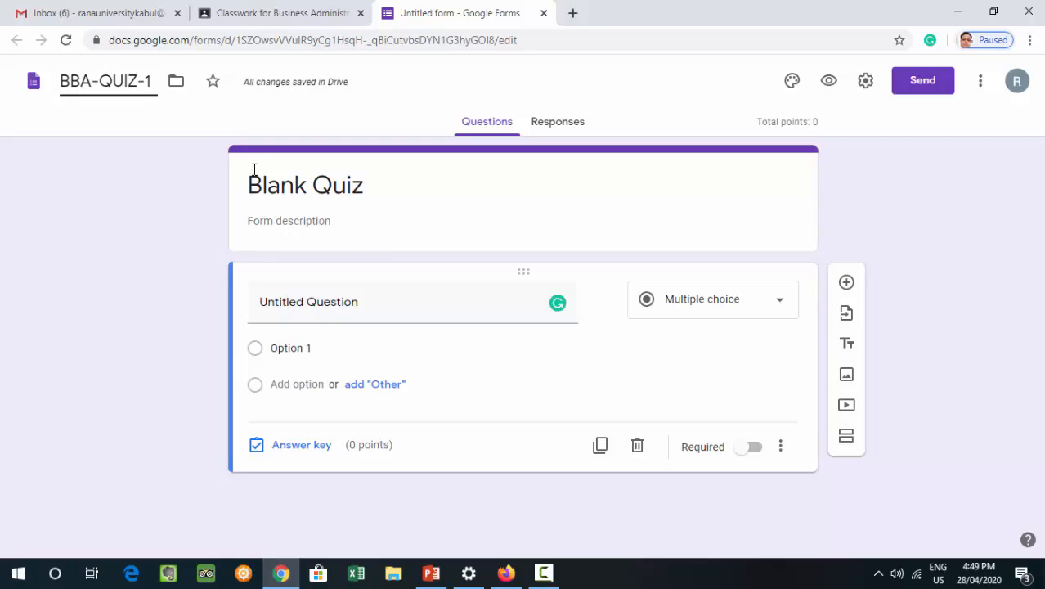
# - Replace the title in the form's header card with "BBA-QUIZ-1"
pyautogui.moveTo(250, 185); pyautogui.dragTo(397, 218)
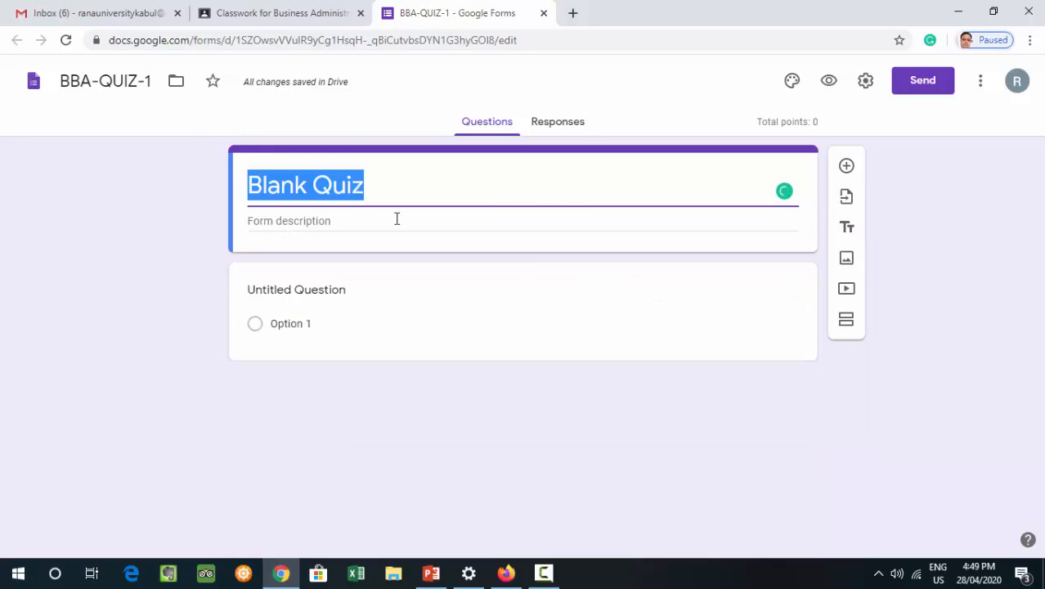
pyautogui.press('BackSpace')
pyautogui.write('BBA')
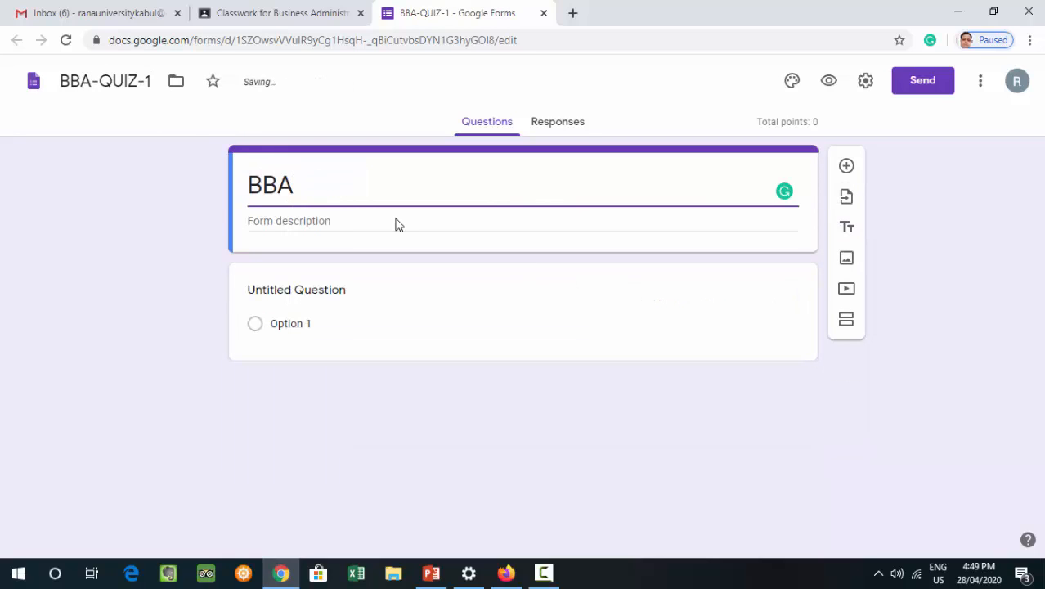
pyautogui.write('-QUI')
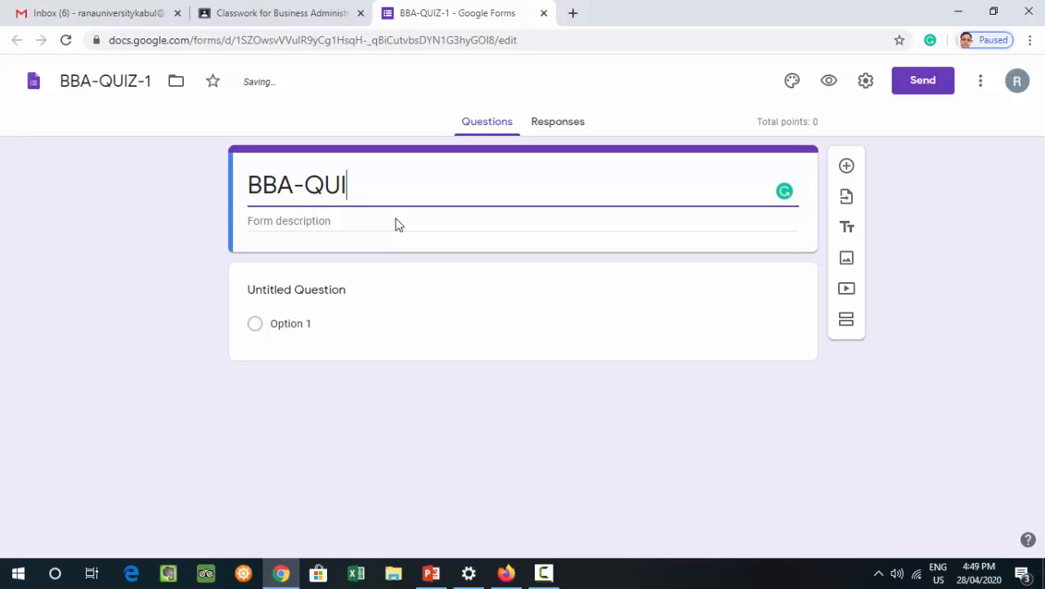
pyautogui.write('Z-1')
# - Add the form description "Only for Management Class Students"
pyautogui.click(366, 221)
pyautogui.write('On')
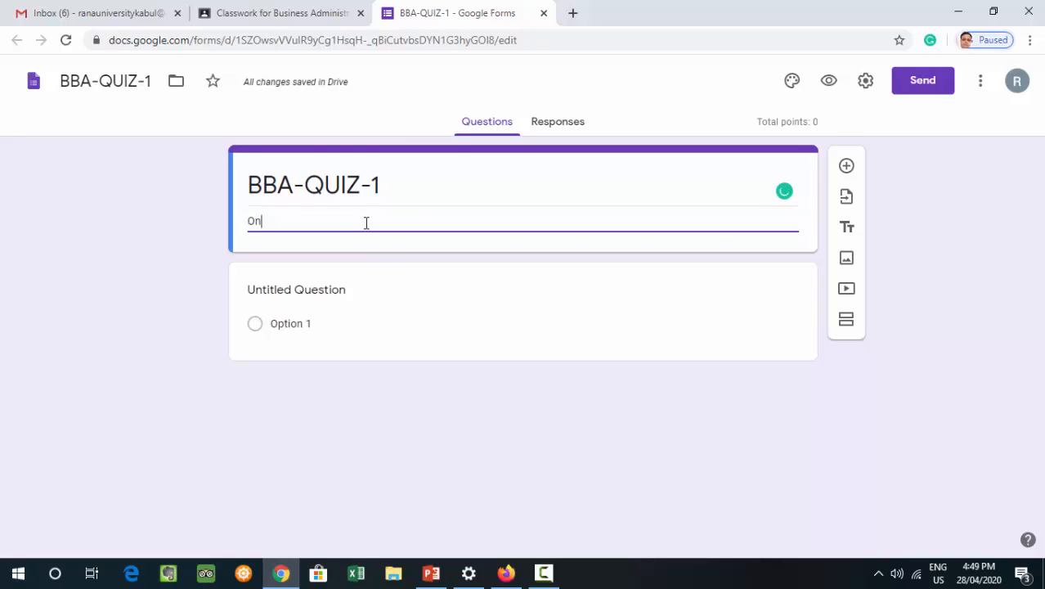
pyautogui.write('ly for Management Class St')
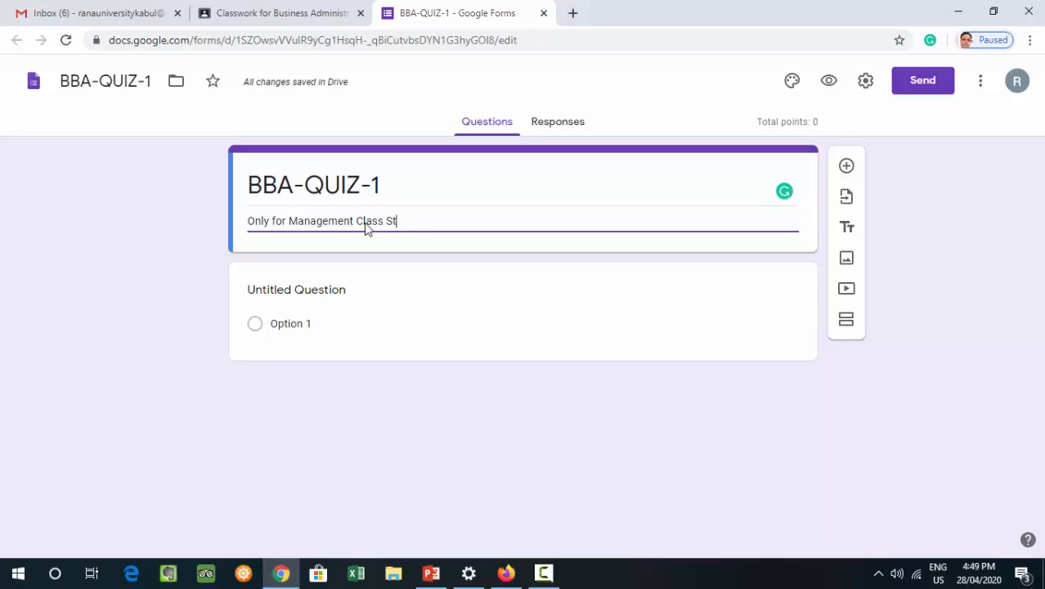
pyautogui.write('udents')
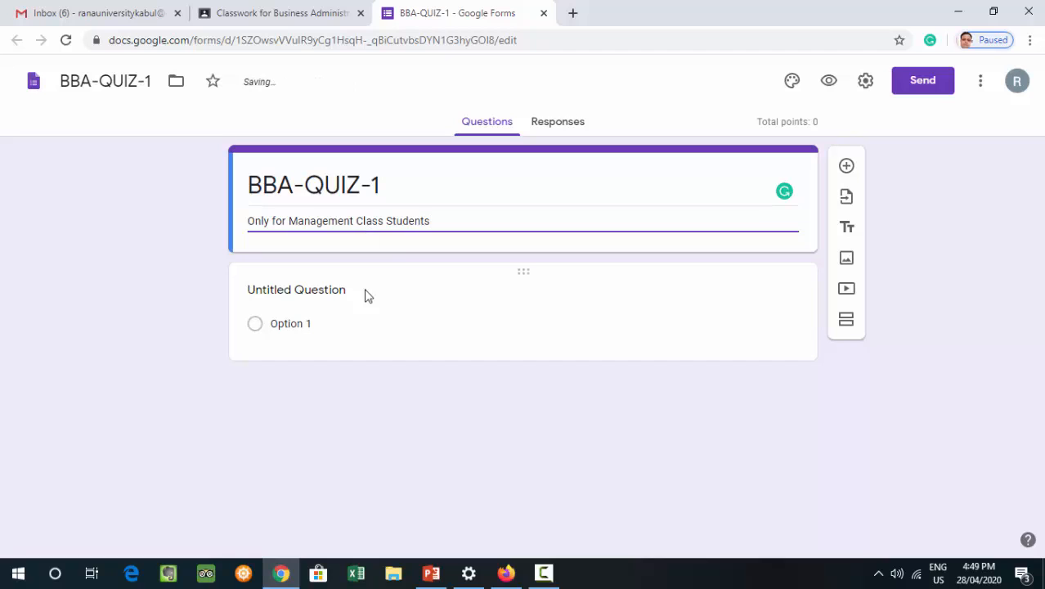
# - Open the untitled question for editing and clear its placeholder text
pyautogui.click(364, 294)
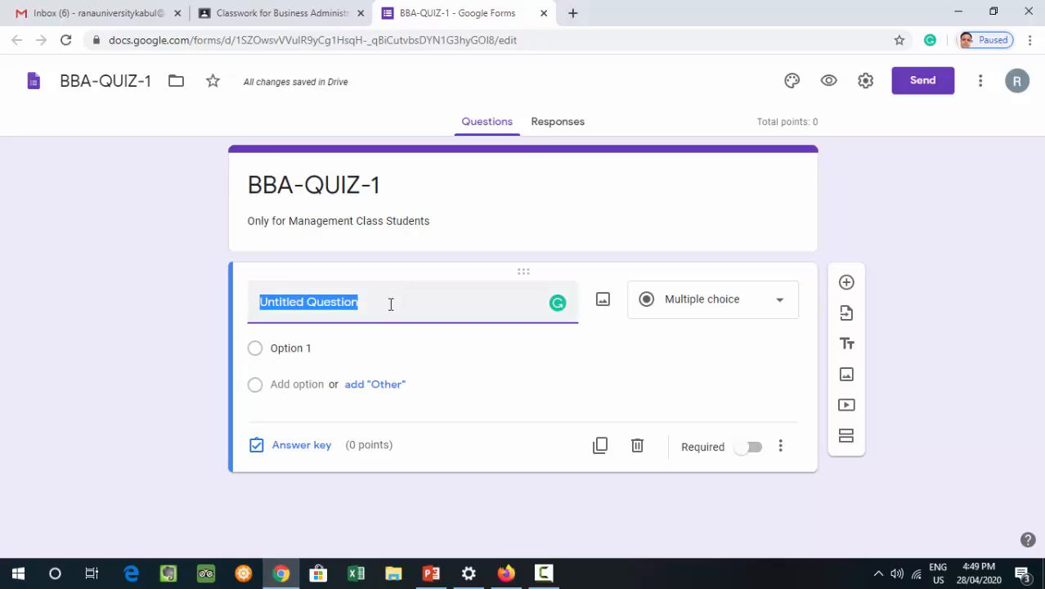
pyautogui.press('BackSpace')
pyautogui.write('How mana')
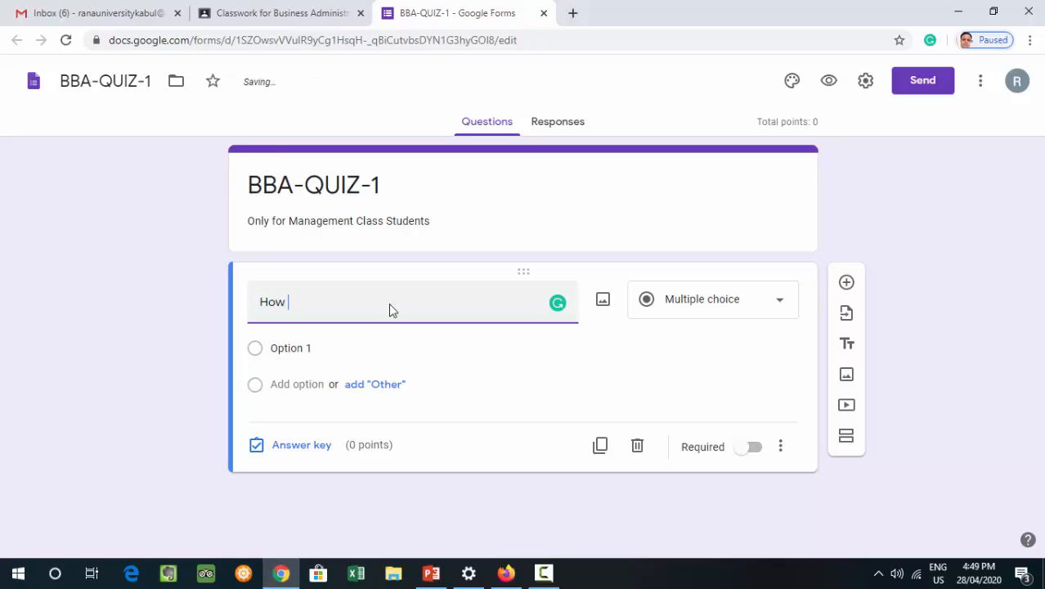
pyautogui.press('BackSpace')
pyautogui.press('BackSpace')
pyautogui.press('BackSpace')
pyautogui.press('BackSpace')
pyautogui.press('BackSpace')
pyautogui.press('BackSpace')
pyautogui.press('BackSpace')
pyautogui.press('BackSpace')
# - Enter the question text "In Business Management How Many Principals are defined?", accepting the suggested correction "are defined"
pyautogui.write('In Business Ma')
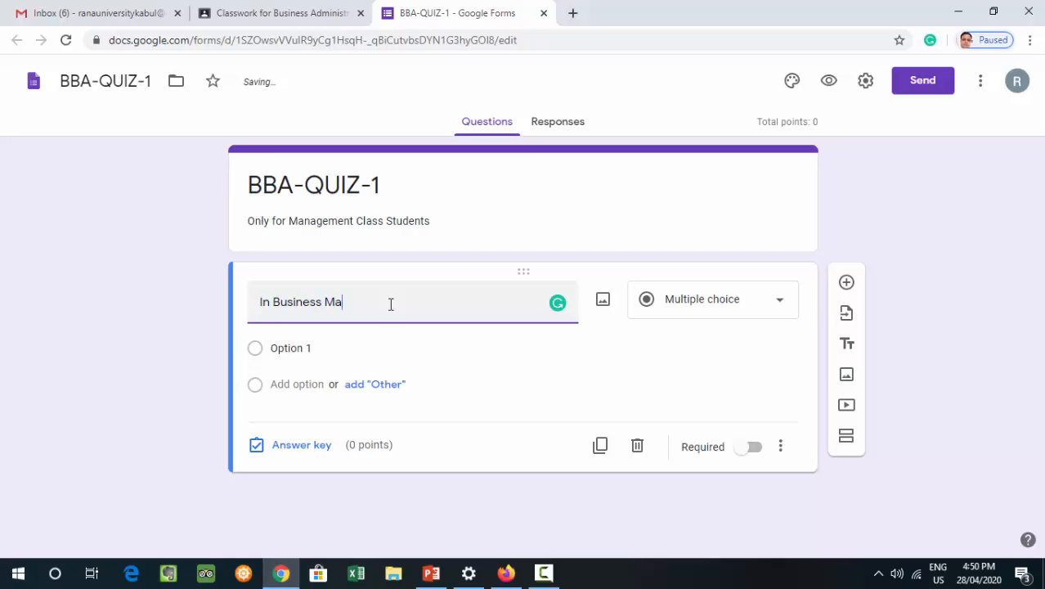
pyautogui.write('nagement What')
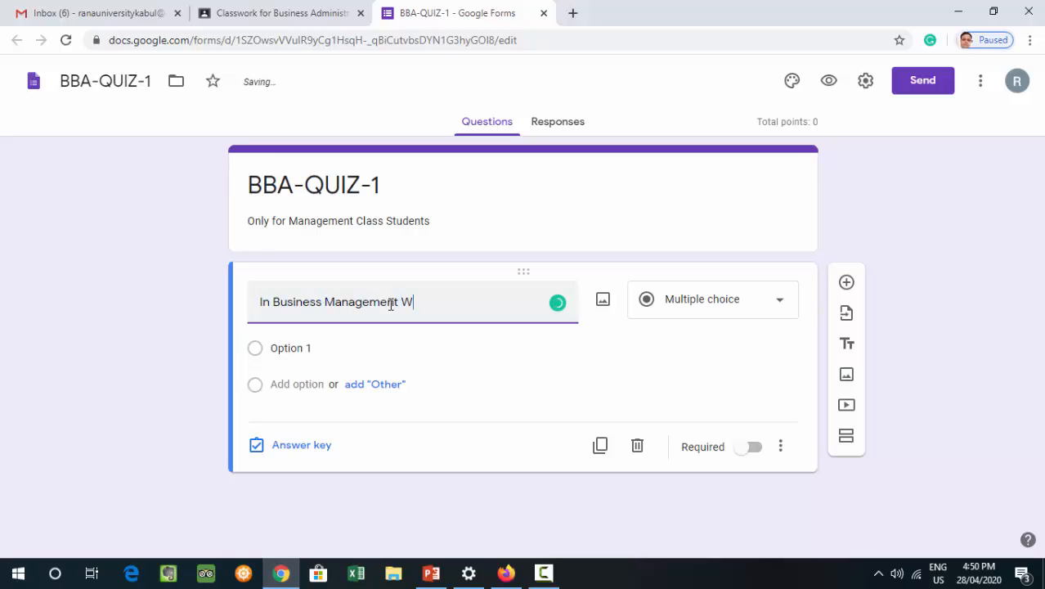
pyautogui.press('BackSpace')
pyautogui.press('BackSpace')
pyautogui.press('BackSpace')
pyautogui.press('BackSpace')
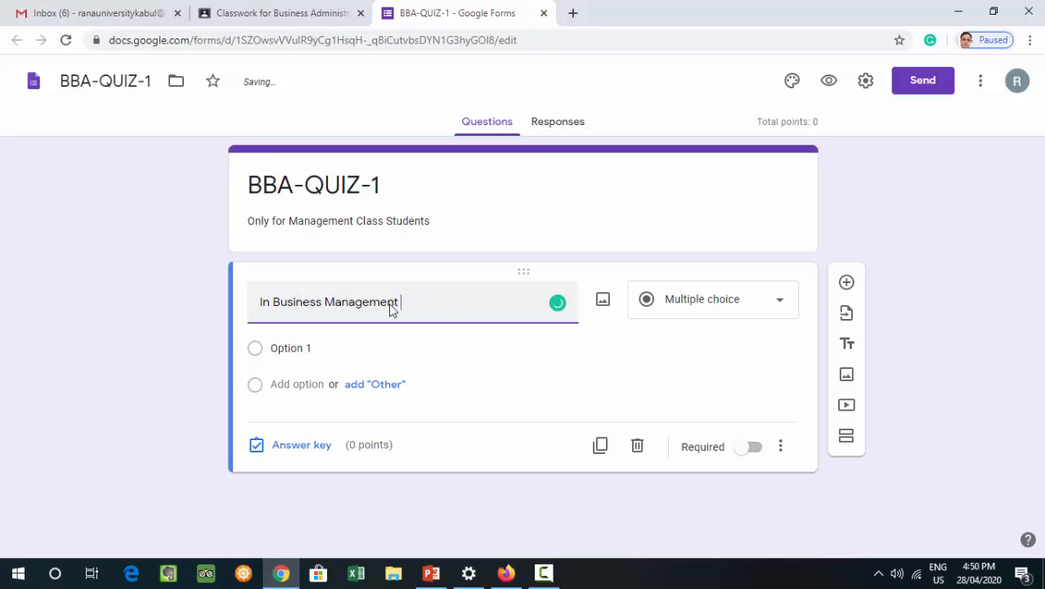
pyautogui.write('How Many Principa')
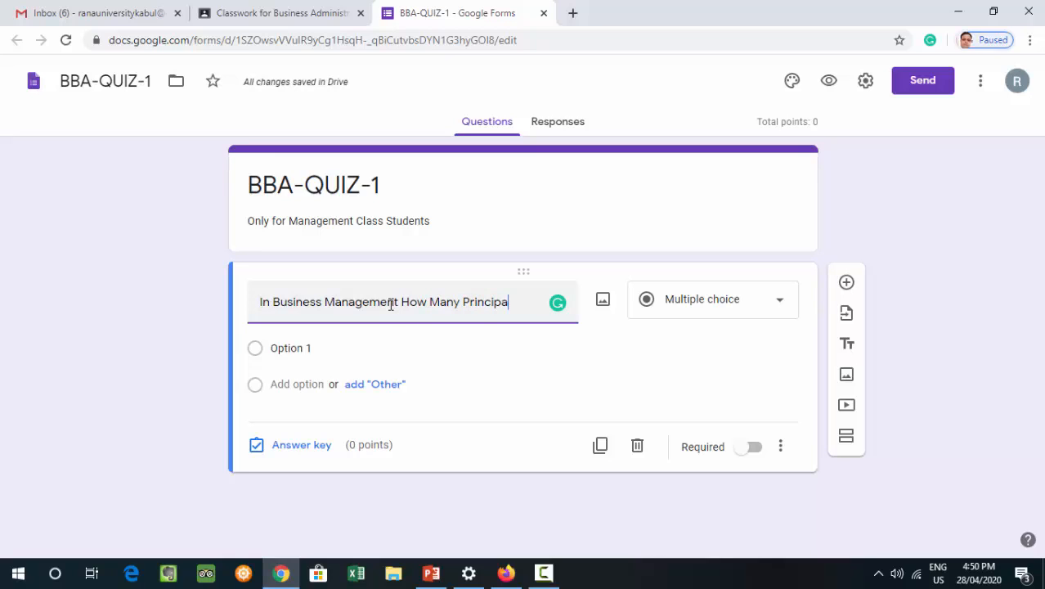
pyautogui.write('ls are')
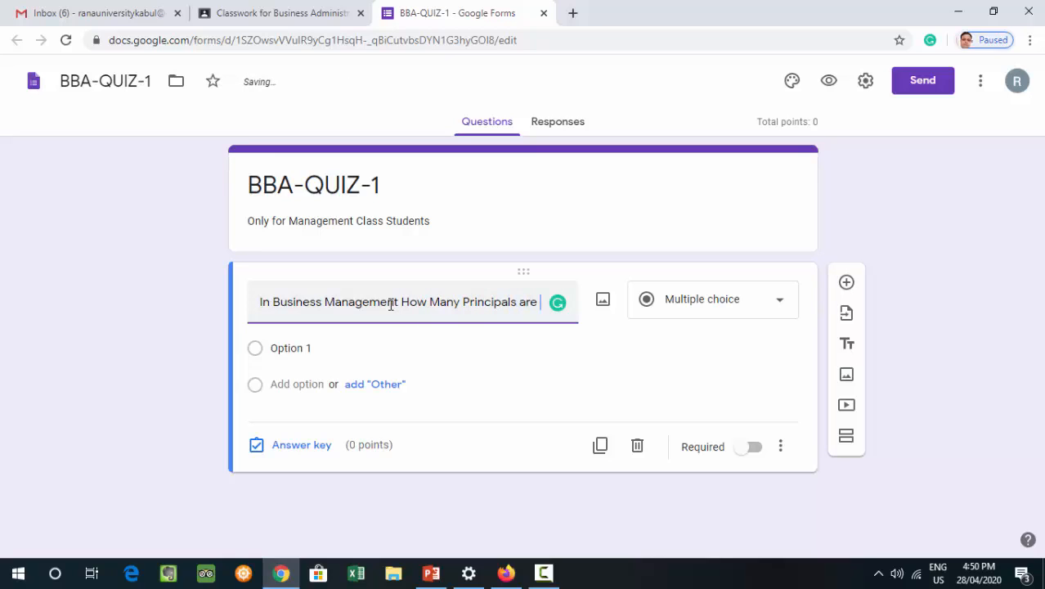
pyautogui.press('BackSpace')
pyautogui.press('BackSpace')
pyautogui.write('re define?')
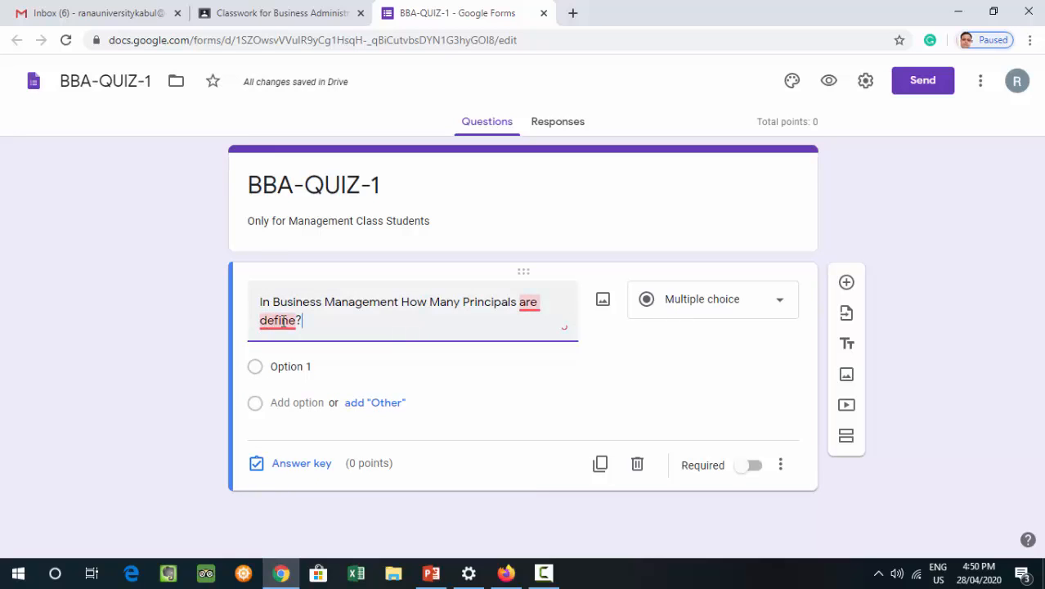
pyautogui.moveTo(288, 320)
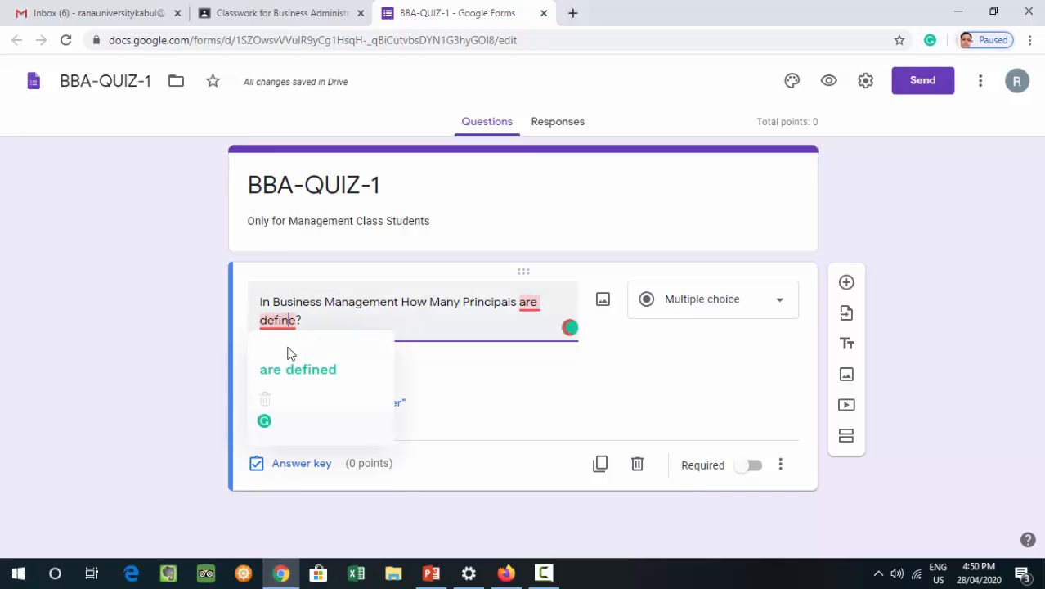
pyautogui.click(296, 369)
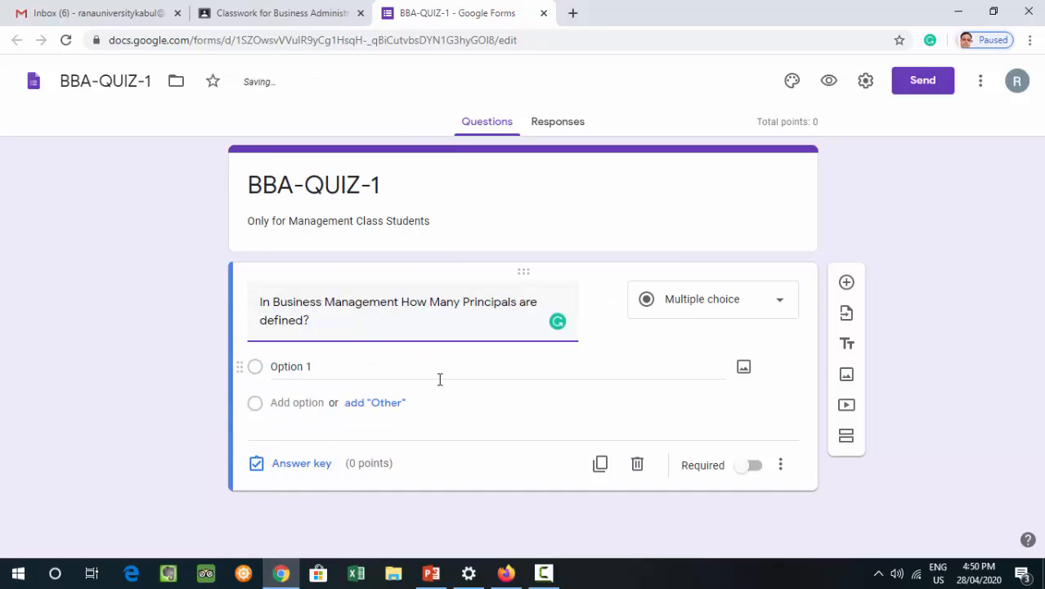
# - Enter the answer options 14, 12, 10 and 13, and make the question required
pyautogui.click(377, 367)
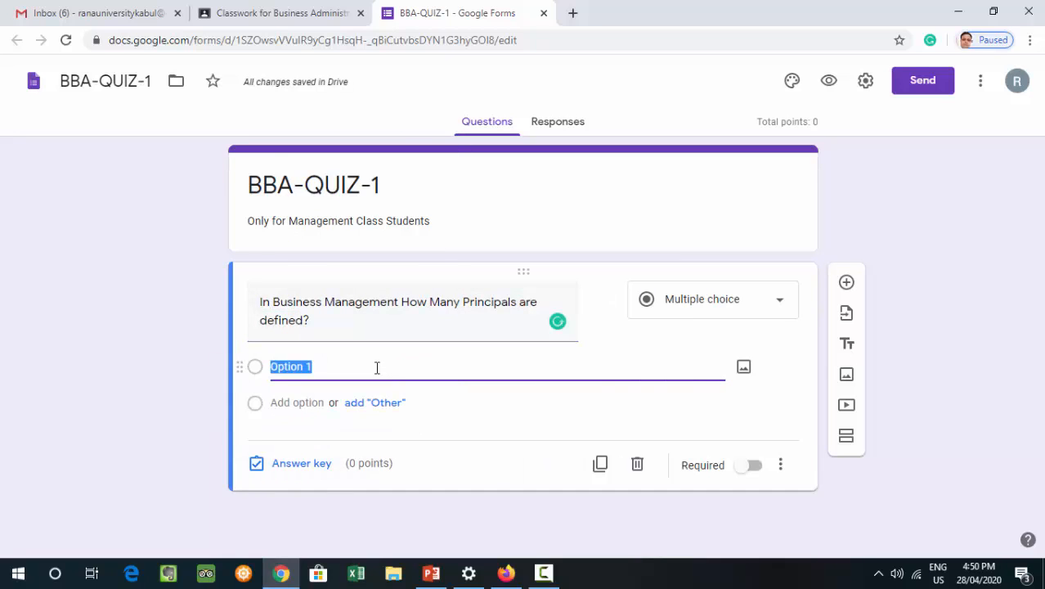
pyautogui.write('14')
pyautogui.click(364, 402)
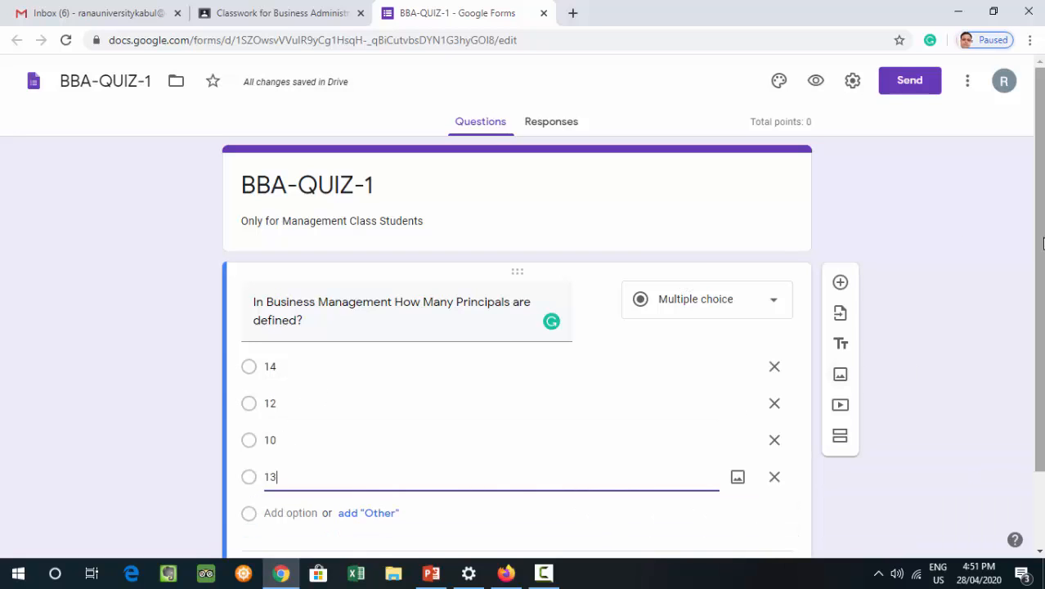
pyautogui.scroll(-1, 1023, 311)
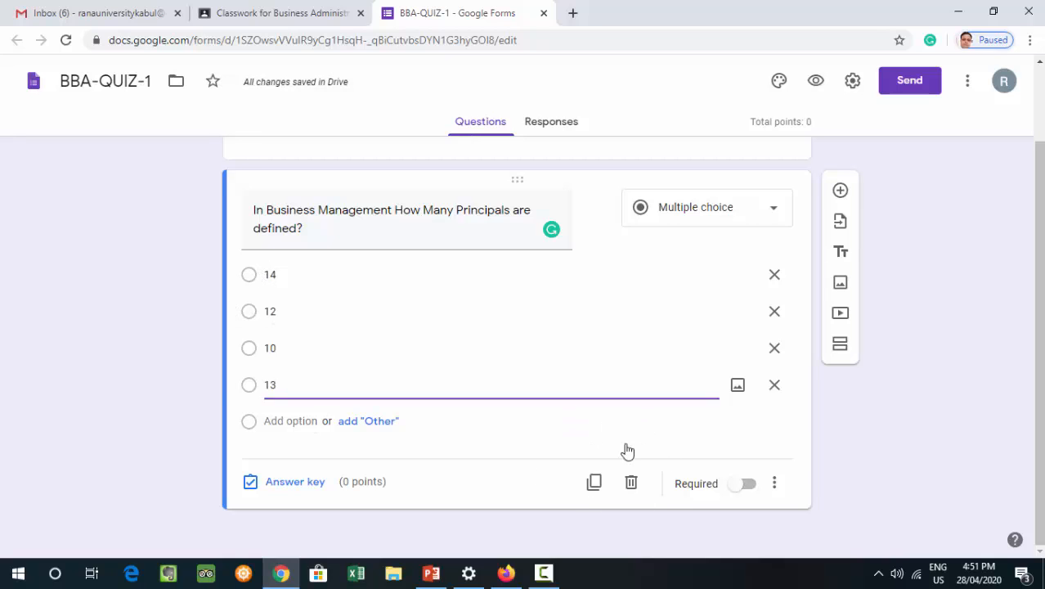
pyautogui.click(743, 485)
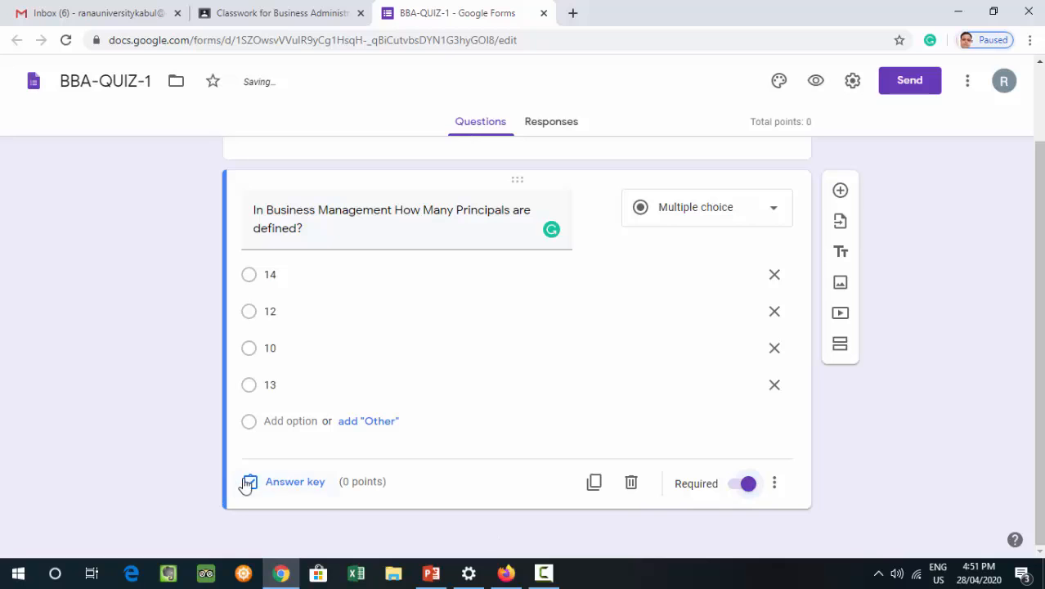
# - Mark 14 as the correct answer in the question's answer key and finish the key
pyautogui.click(298, 481)
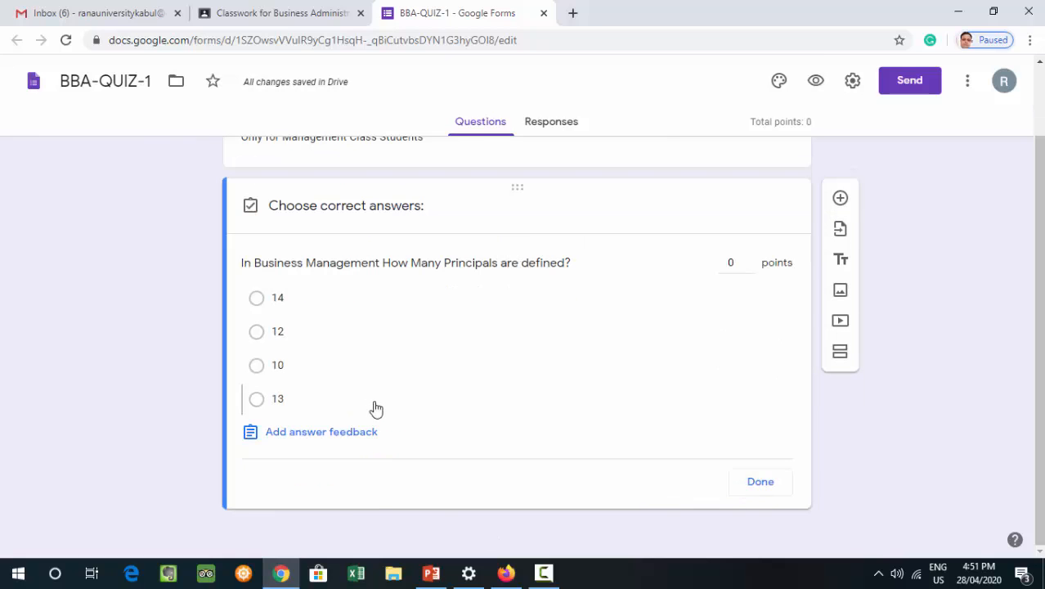
pyautogui.click(256, 299)
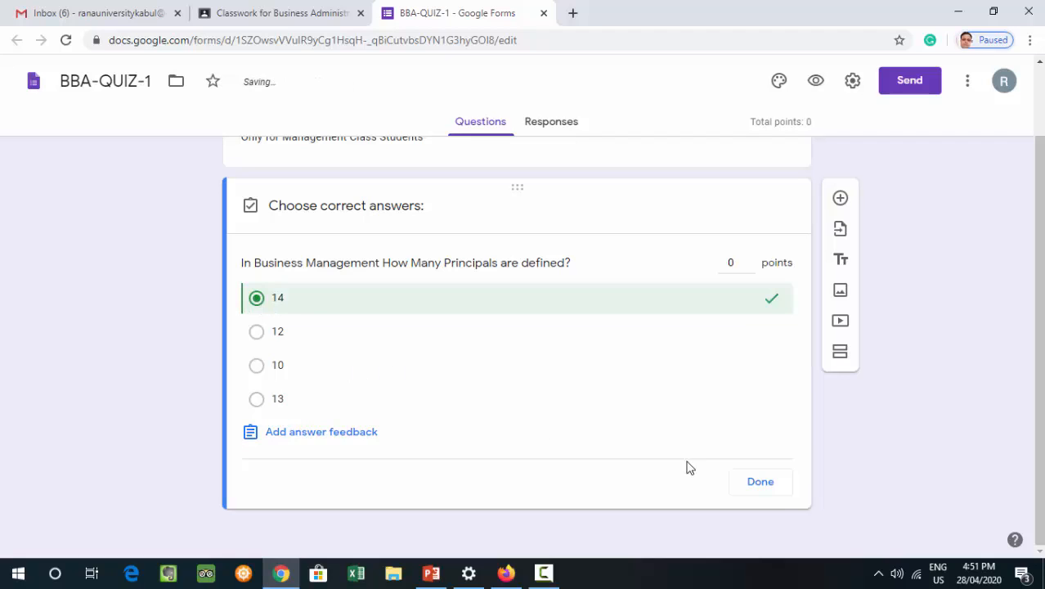
pyautogui.click(779, 481)
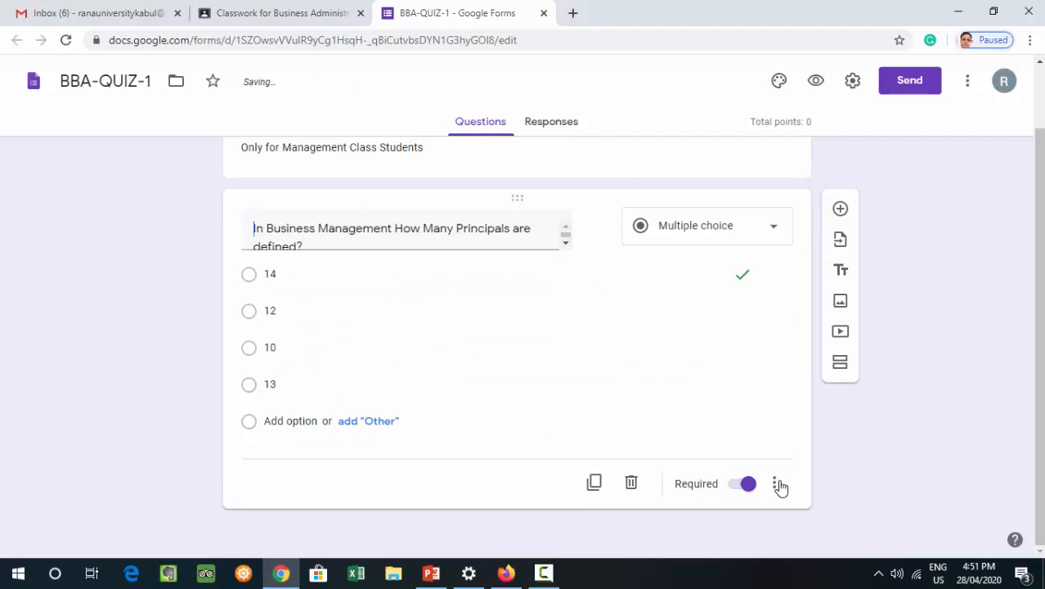
pyautogui.click(599, 489)
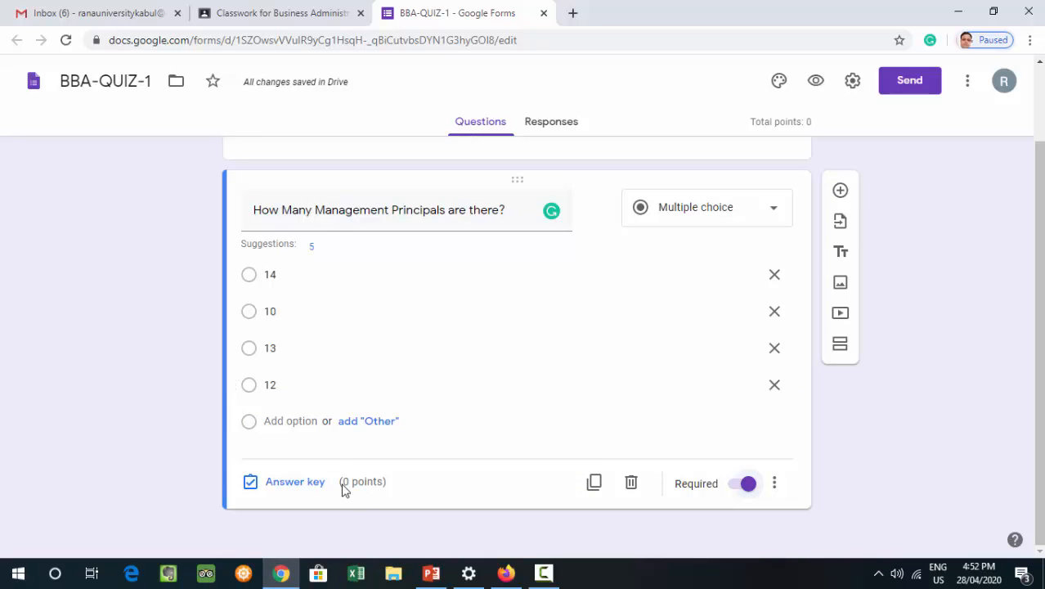
# - In the answer key for "How Many Management Principals are there?", mark 14 as correct and set the question's value to 2 points
pyautogui.click(295, 482)
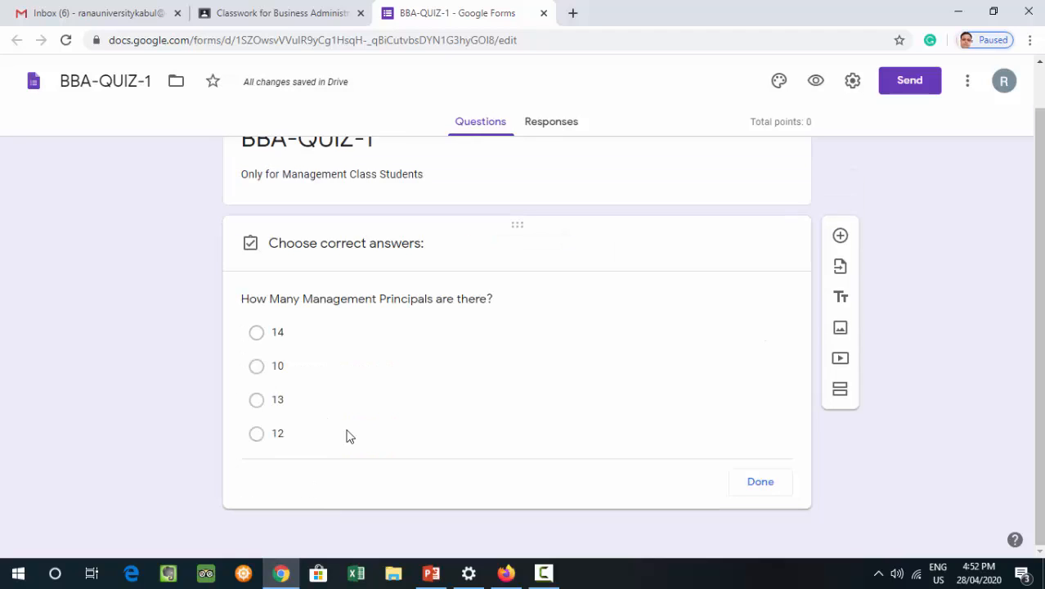
pyautogui.click(257, 303)
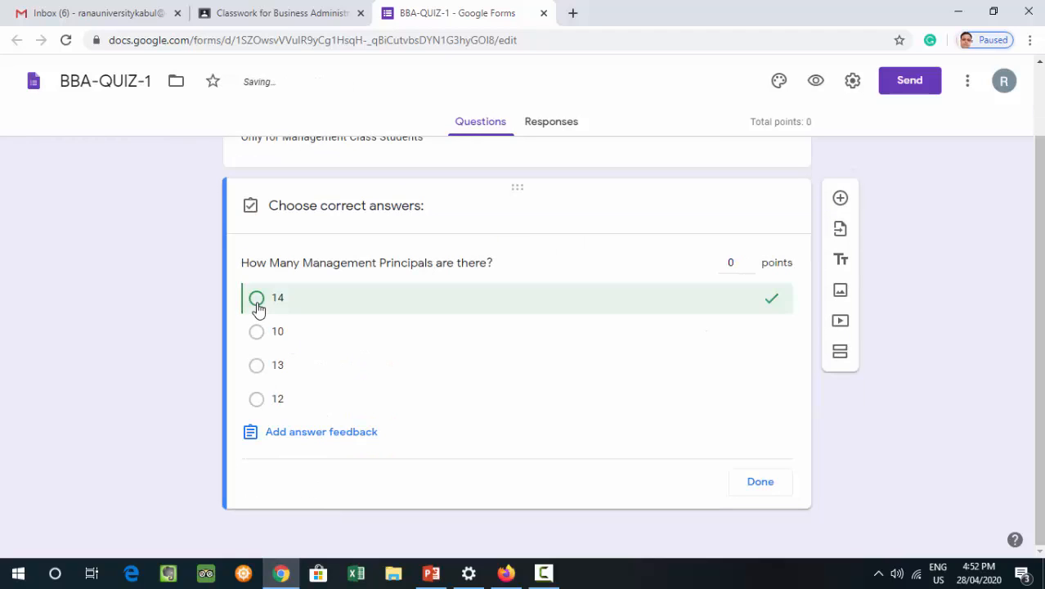
pyautogui.click(736, 261)
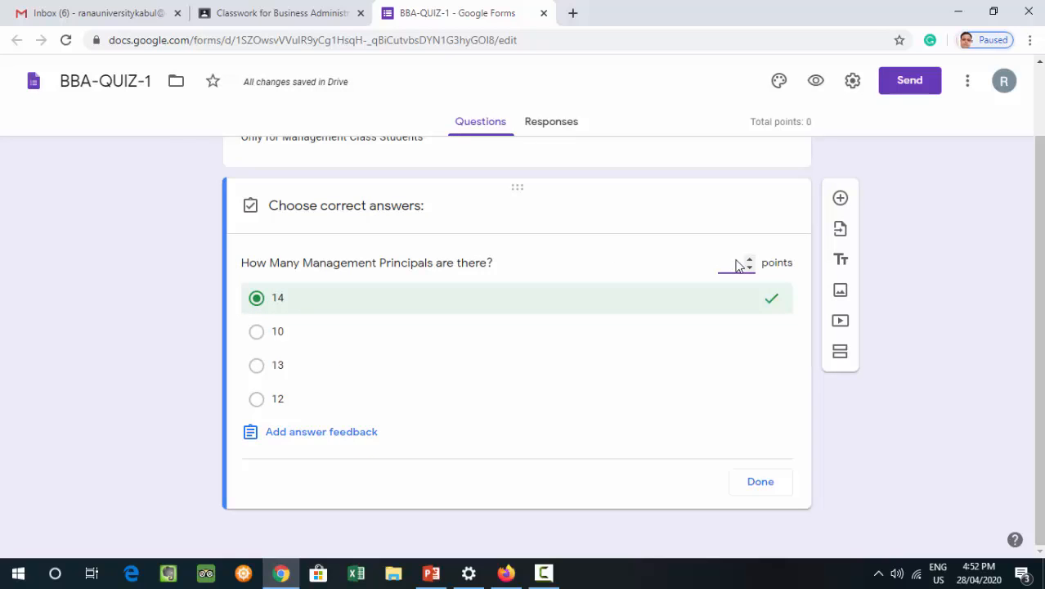
pyautogui.write('2')
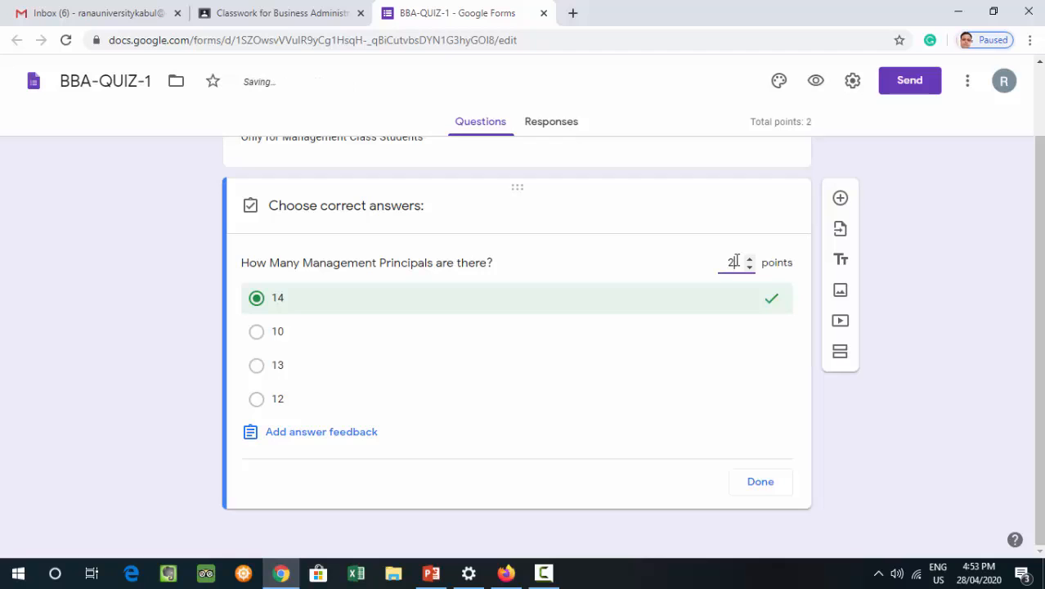
# - Add the incorrect-answer feedback "This Question Answer is Incorrect Better Luck next Time" and save it
pyautogui.click(312, 435)
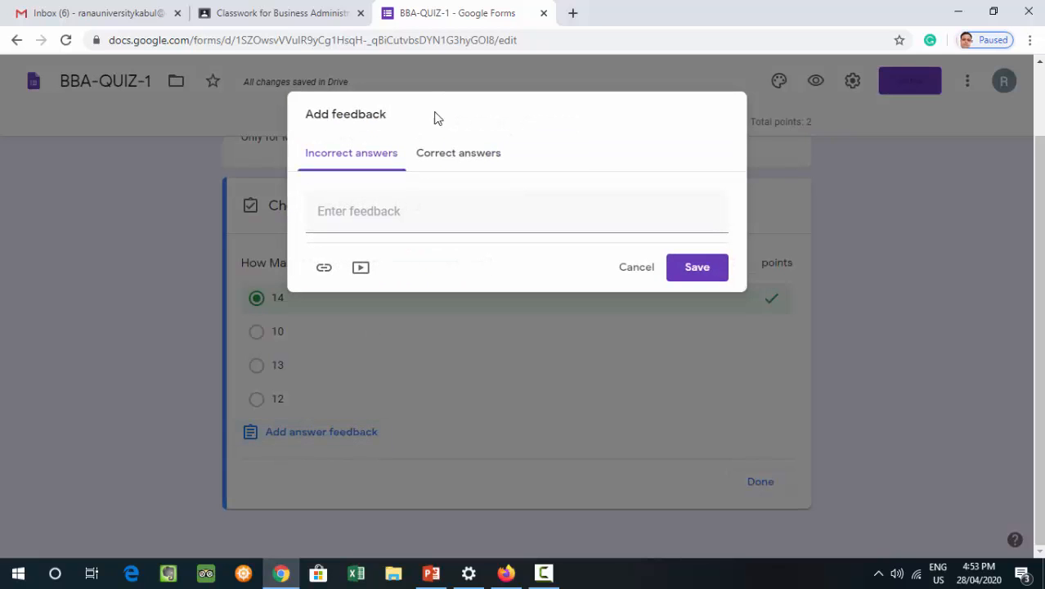
pyautogui.click(368, 213)
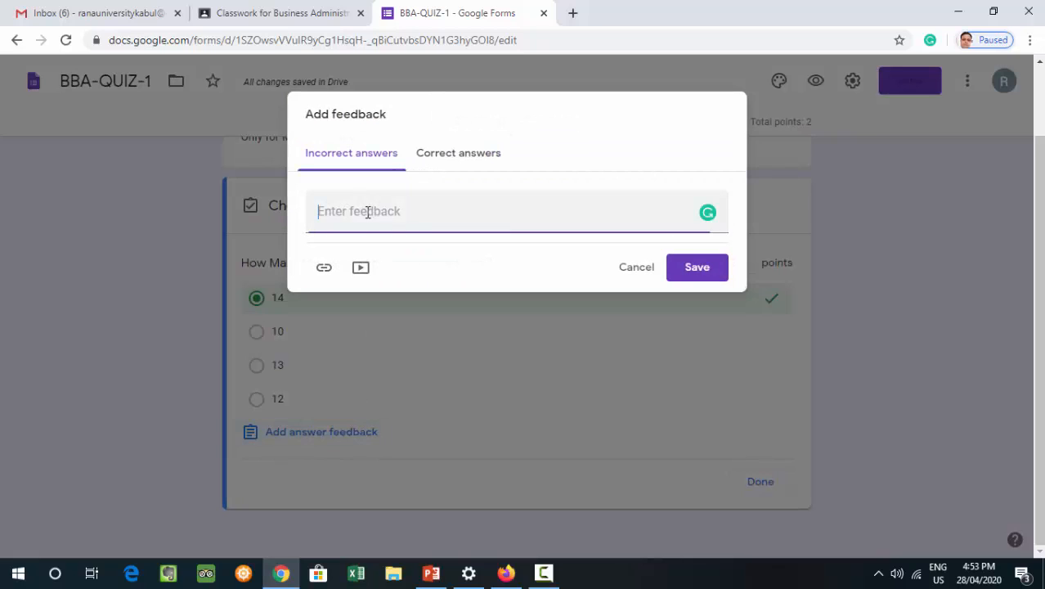
pyautogui.write('This Question Answer is')
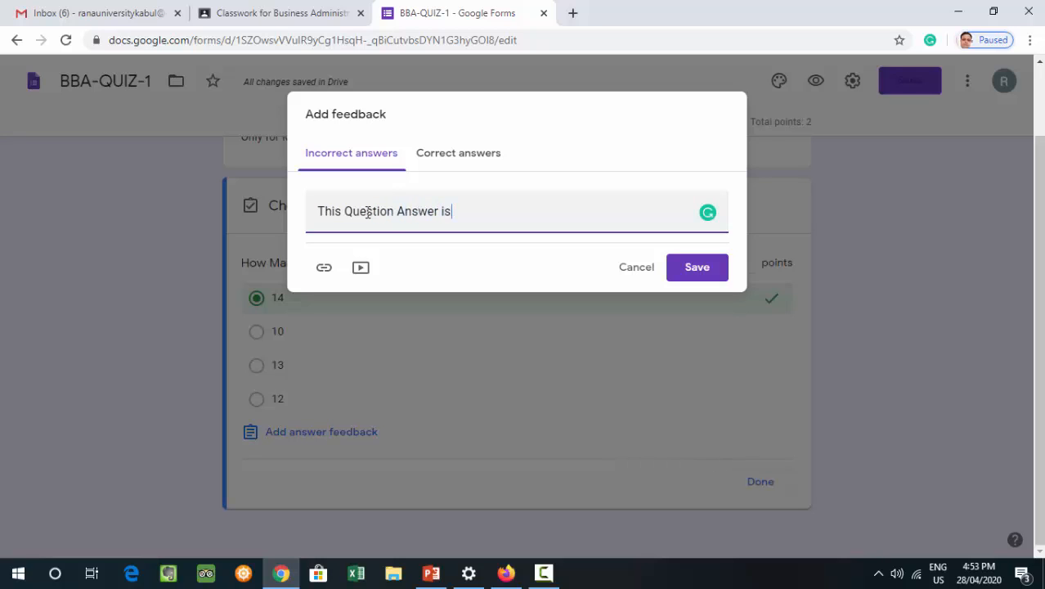
pyautogui.write('Incor')
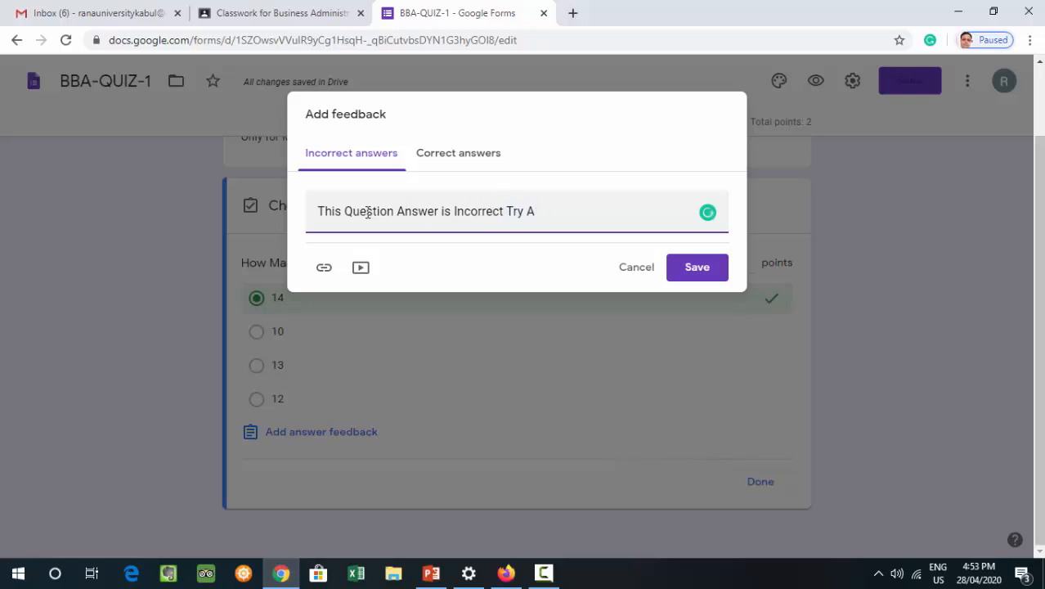
pyautogui.write('rect Better Luck next')
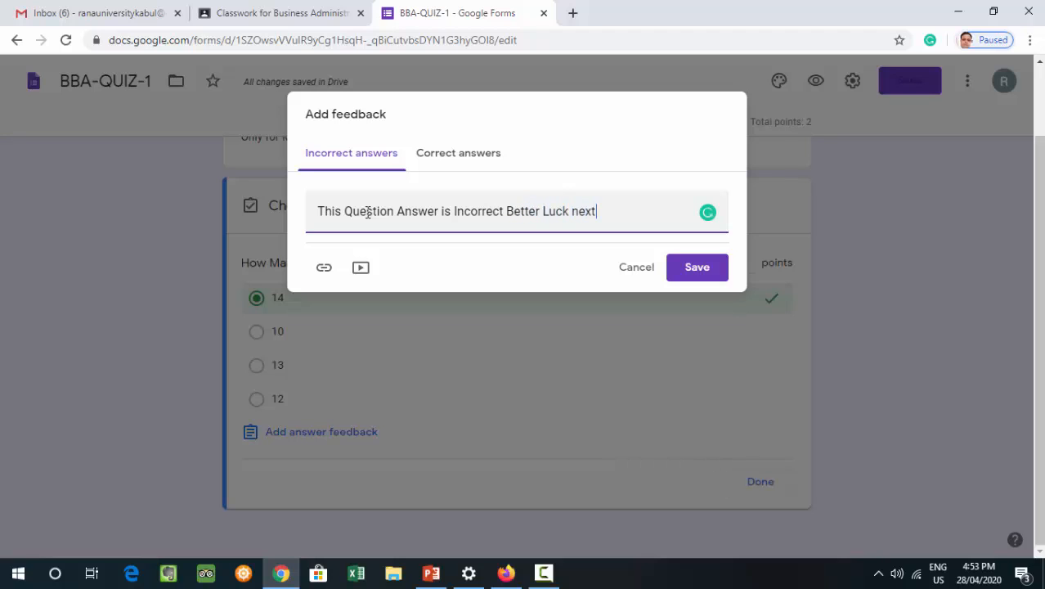
pyautogui.write(' Time')
pyautogui.click(697, 268)
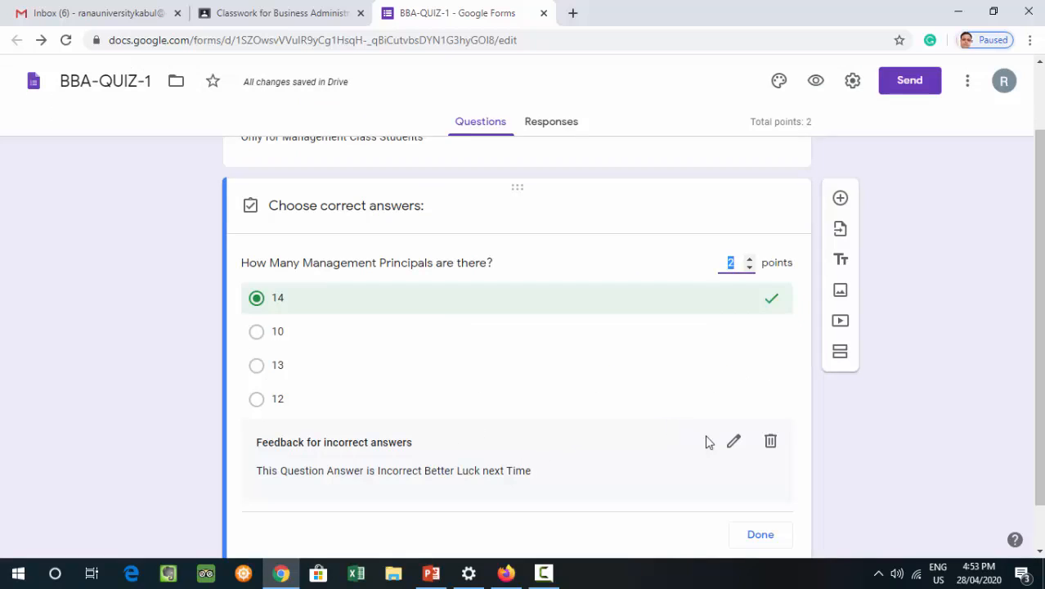
# - Add the correct-answer feedback "Your Answer is Right", save it, and finish the question's answer key
pyautogui.click(735, 450)
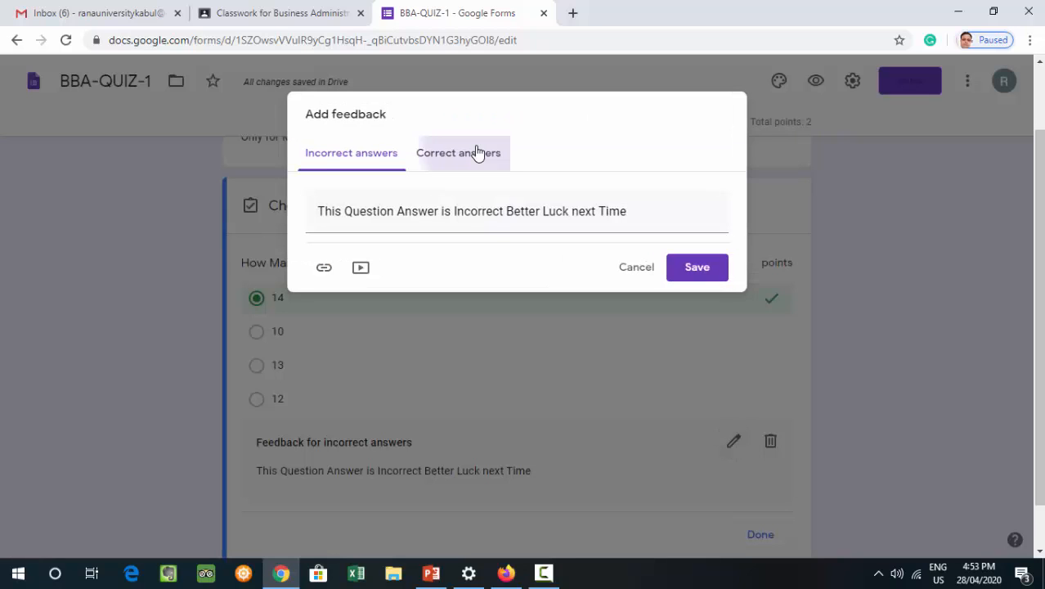
pyautogui.click(476, 153)
pyautogui.click(459, 217)
pyautogui.write('You')
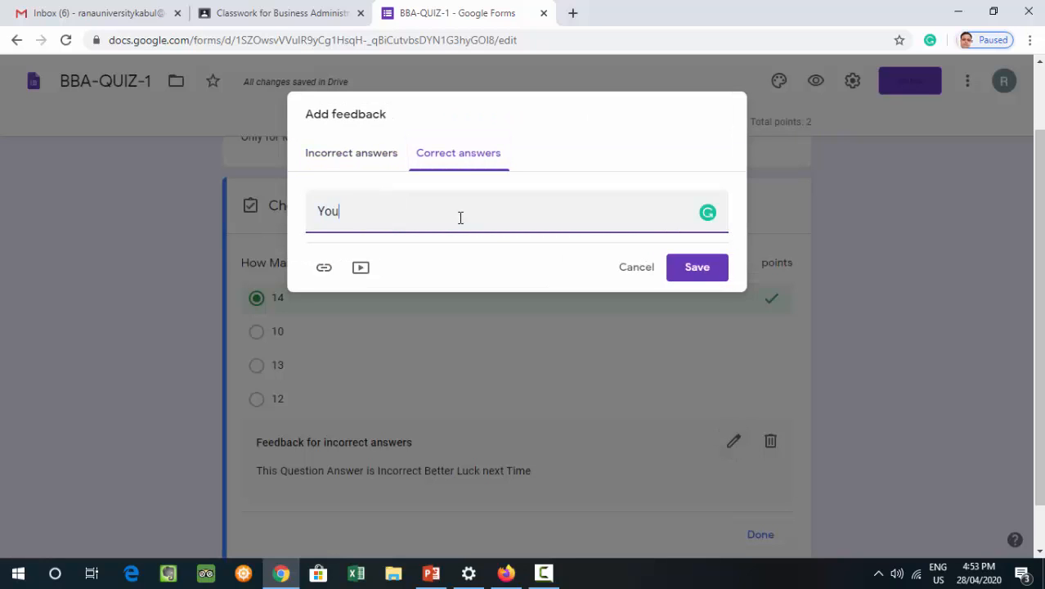
pyautogui.write('r Answer is Right')
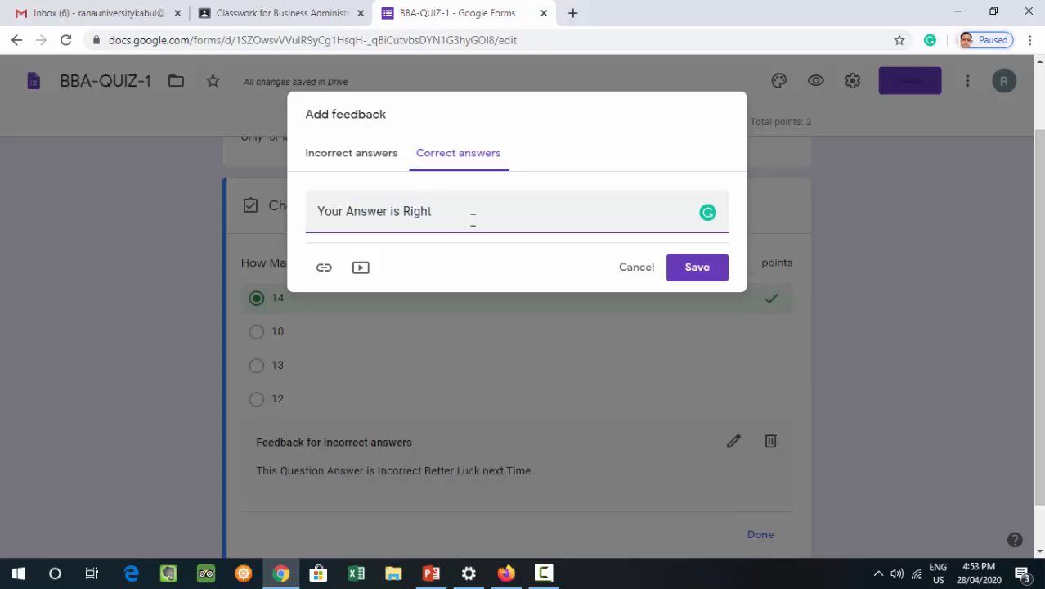
pyautogui.click(697, 267)
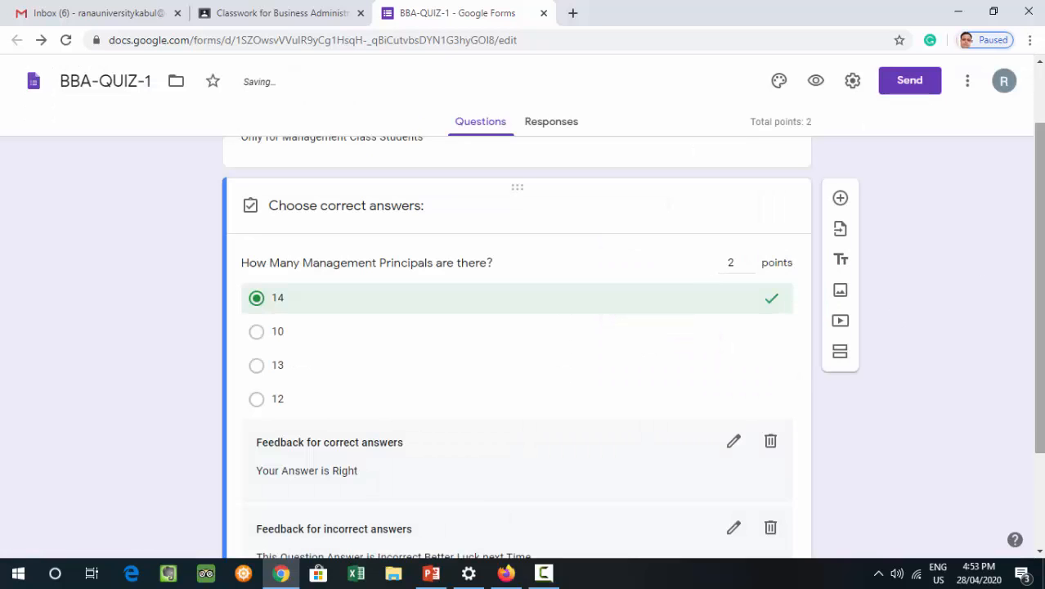
pyautogui.moveTo(1042, 183); pyautogui.dragTo(1044, 270)
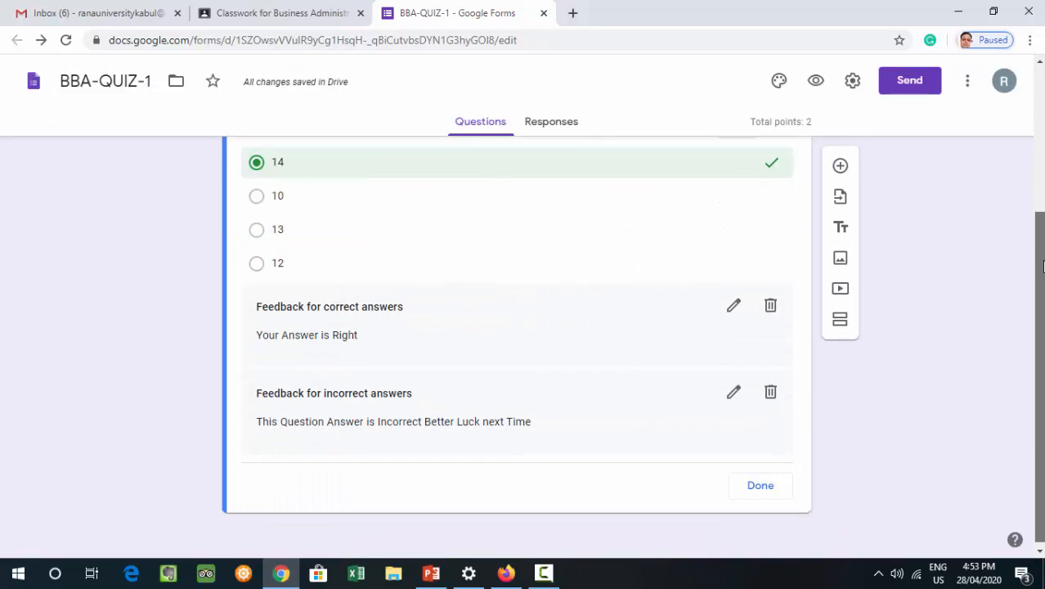
pyautogui.click(757, 486)
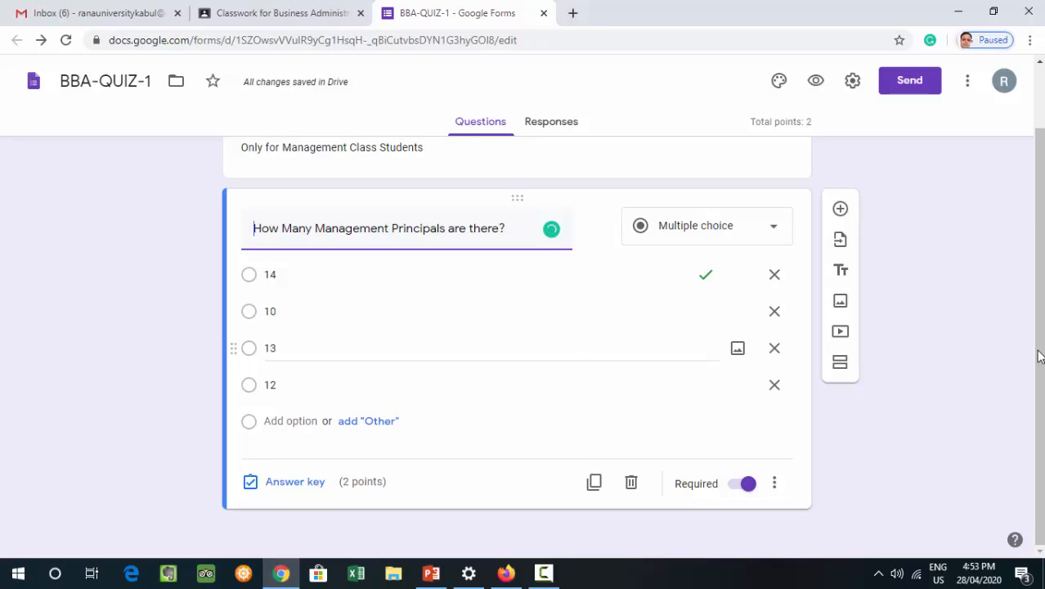
pyautogui.scroll(1, 1040, 290)
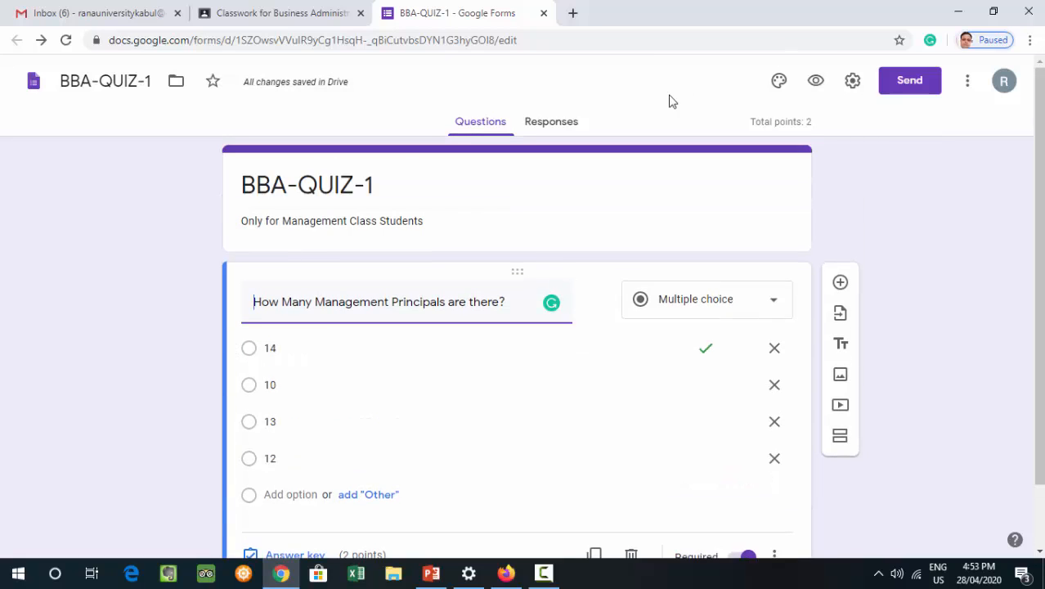
# - Close the quiz form editor and set the Classroom assignment's points to 2
pyautogui.click(544, 14)
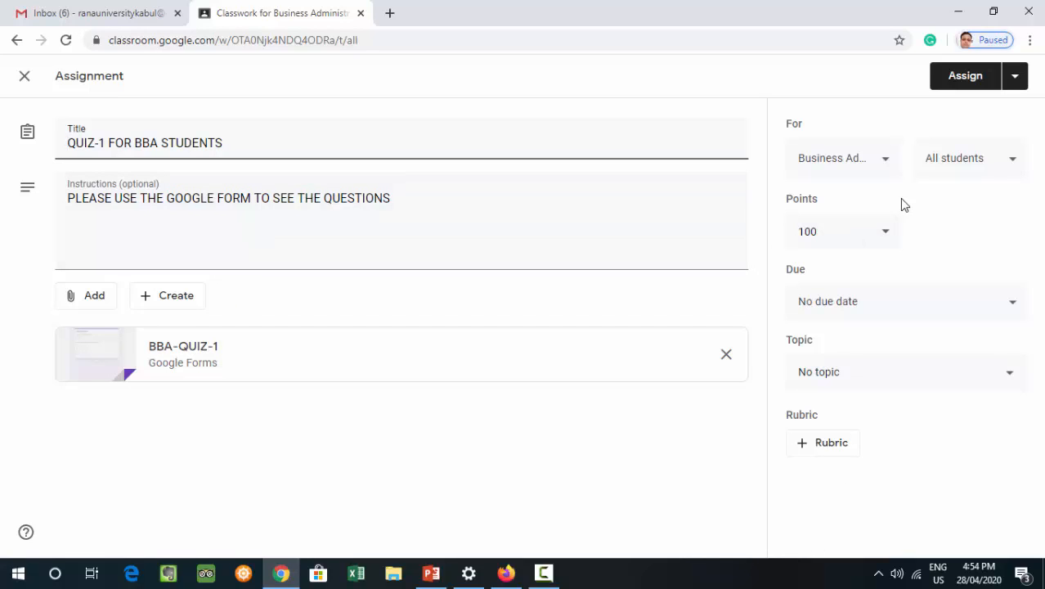
pyautogui.click(833, 225)
pyautogui.press('BackSpace')
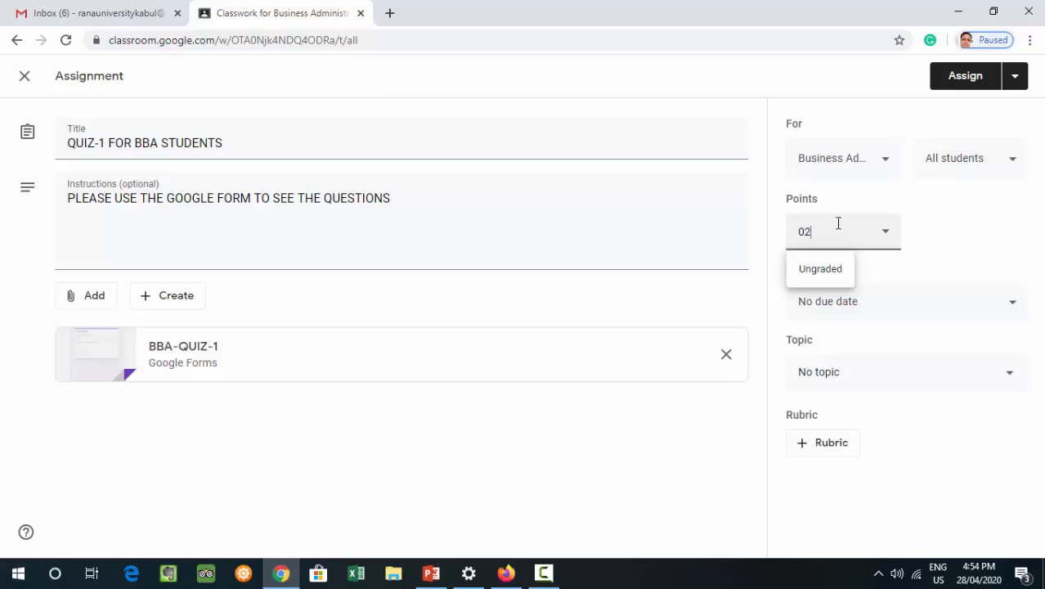
pyautogui.click(941, 237)
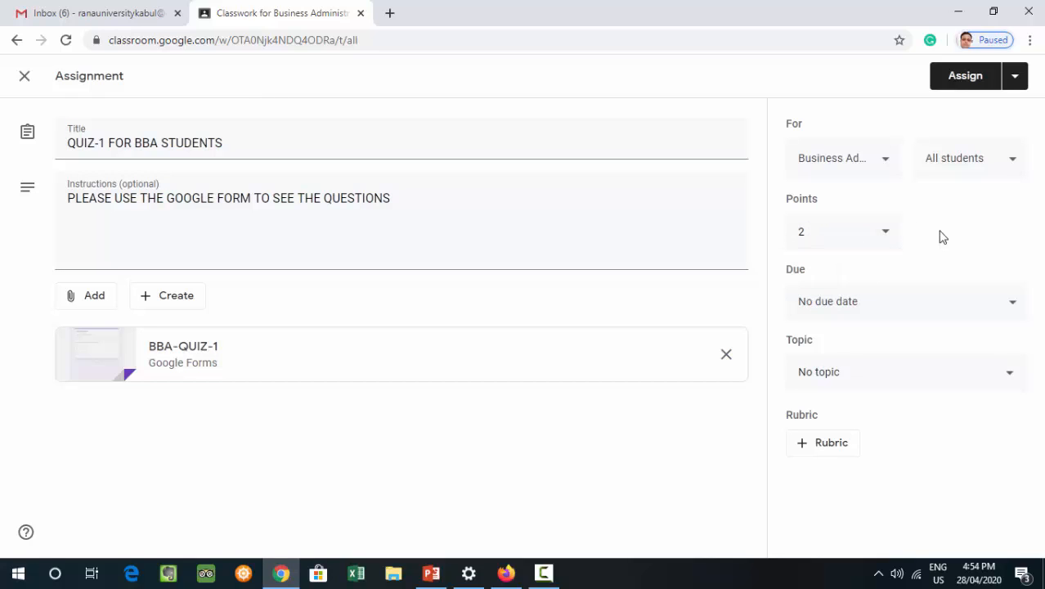
# - Check which students and which classes the quiz assignment is directed to
pyautogui.click(971, 165)
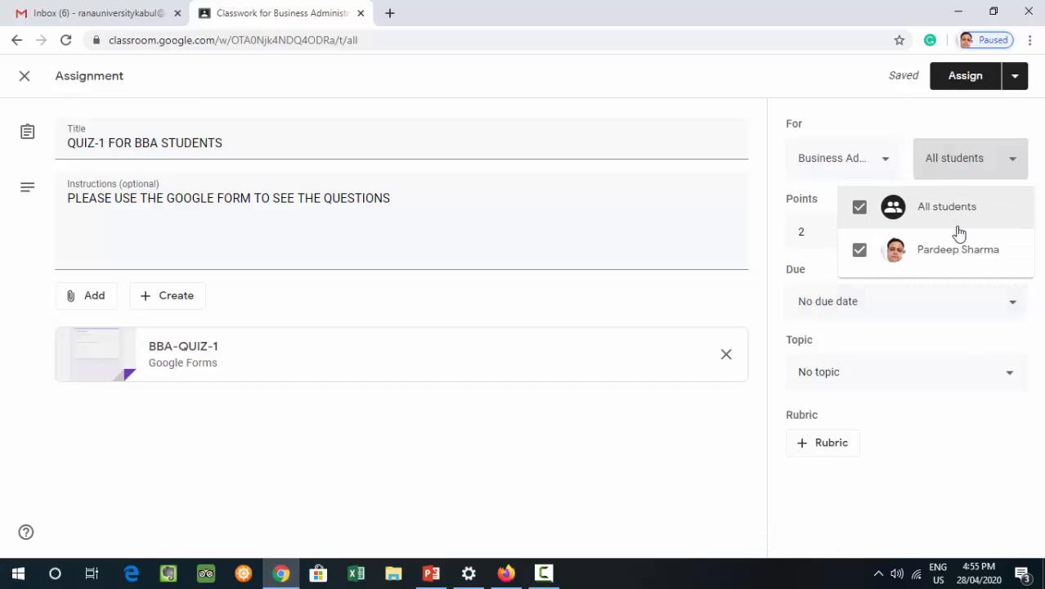
pyautogui.click(844, 168)
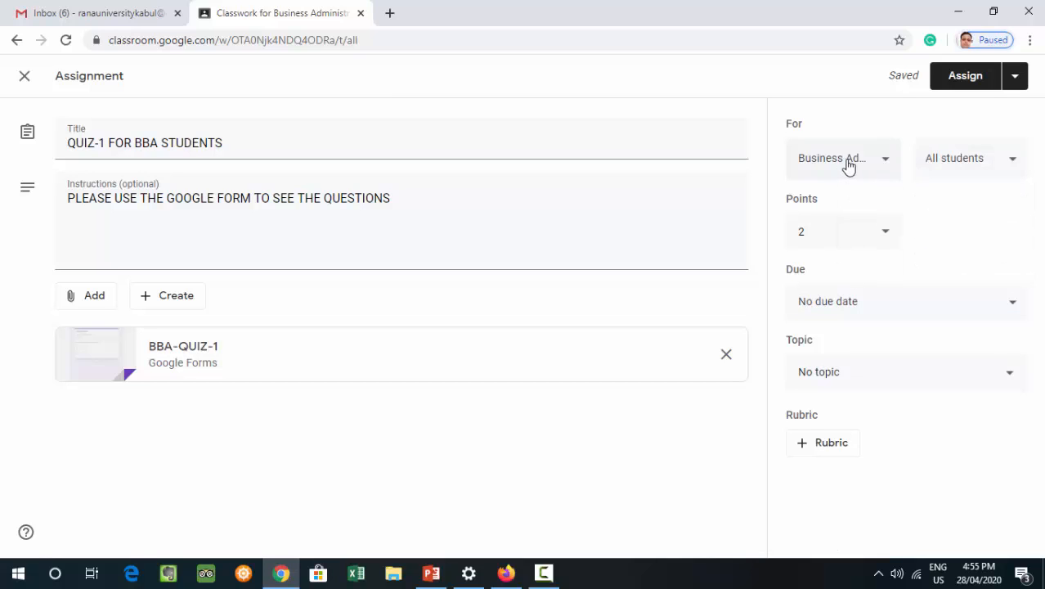
pyautogui.click(861, 167)
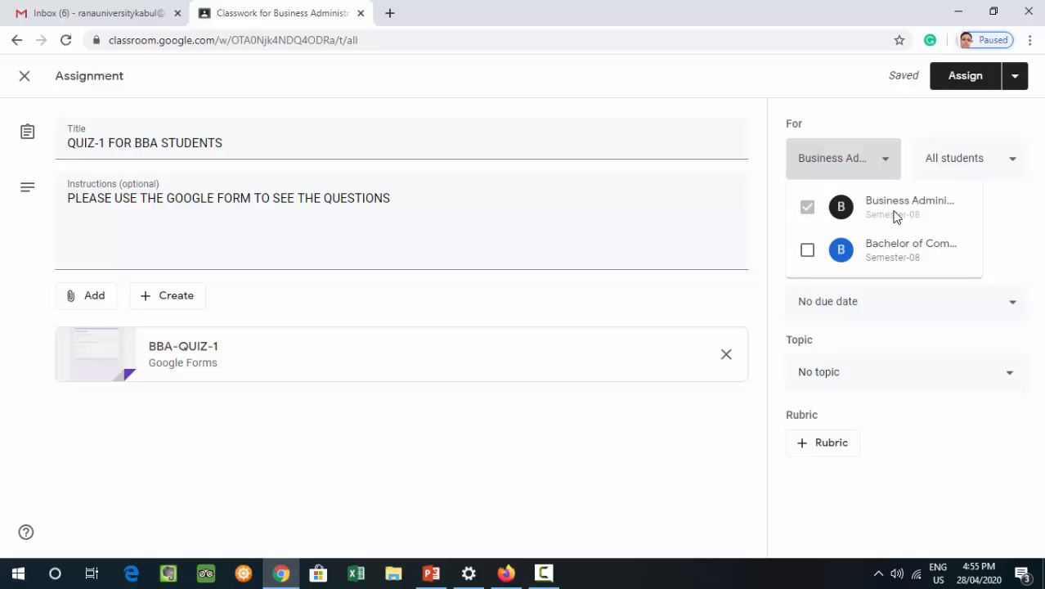
pyautogui.click(953, 337)
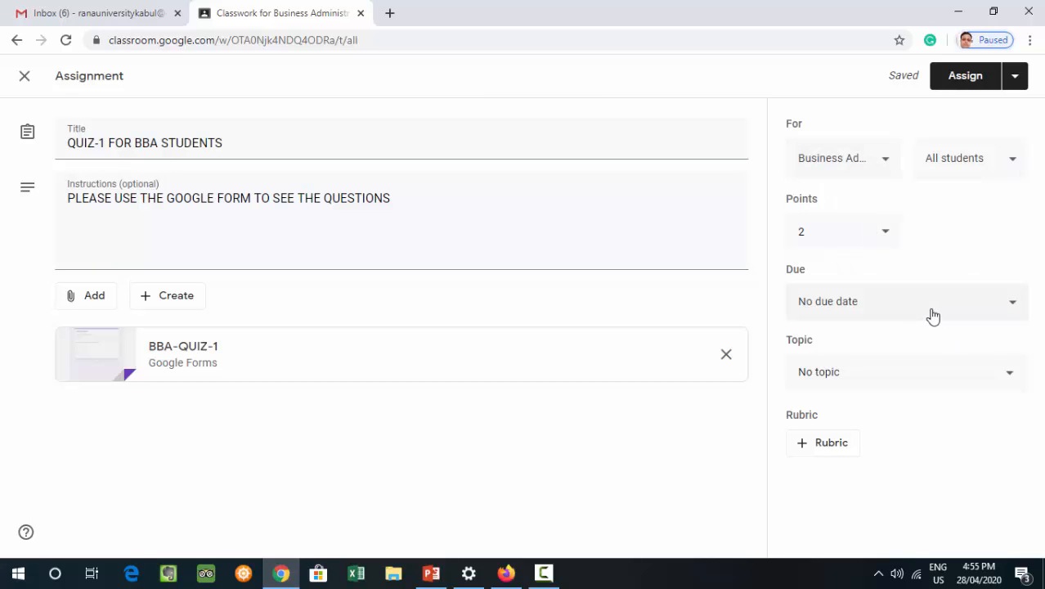
# - File the assignment under the topic Principal of Management and assign it to the students
pyautogui.click(934, 383)
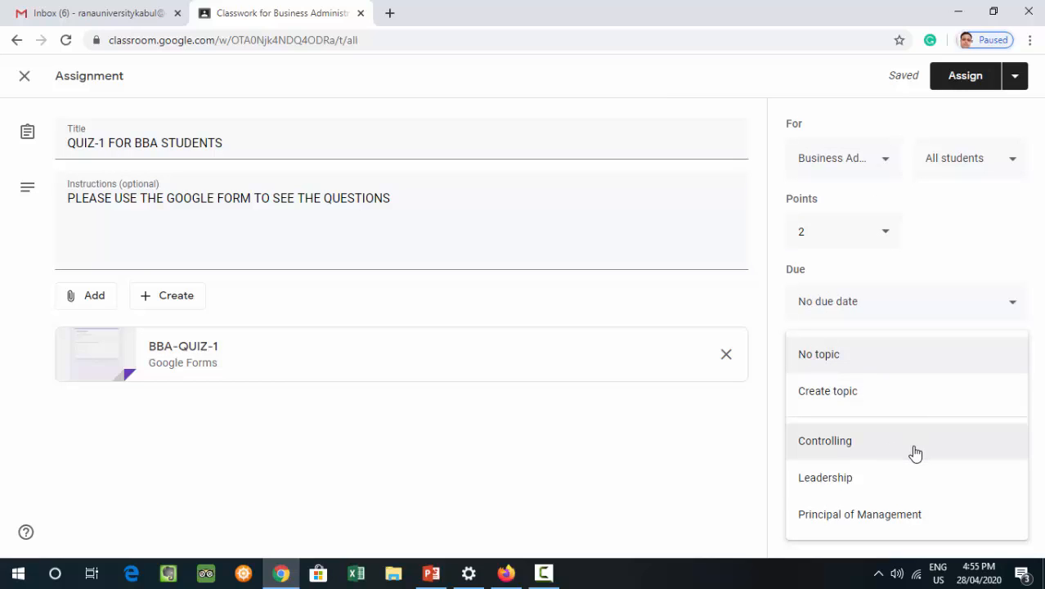
pyautogui.click(907, 523)
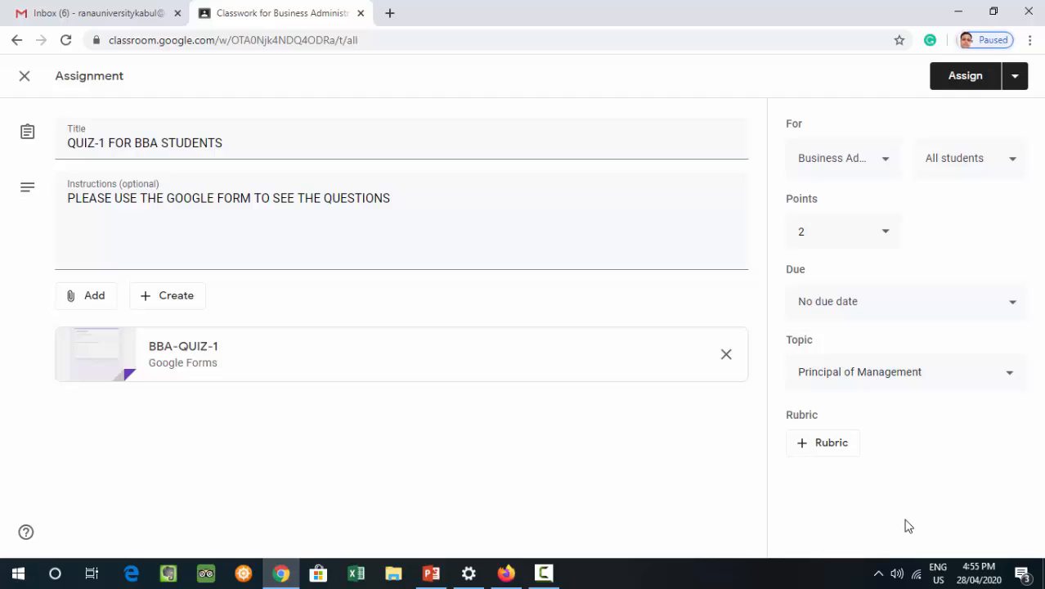
pyautogui.click(964, 78)
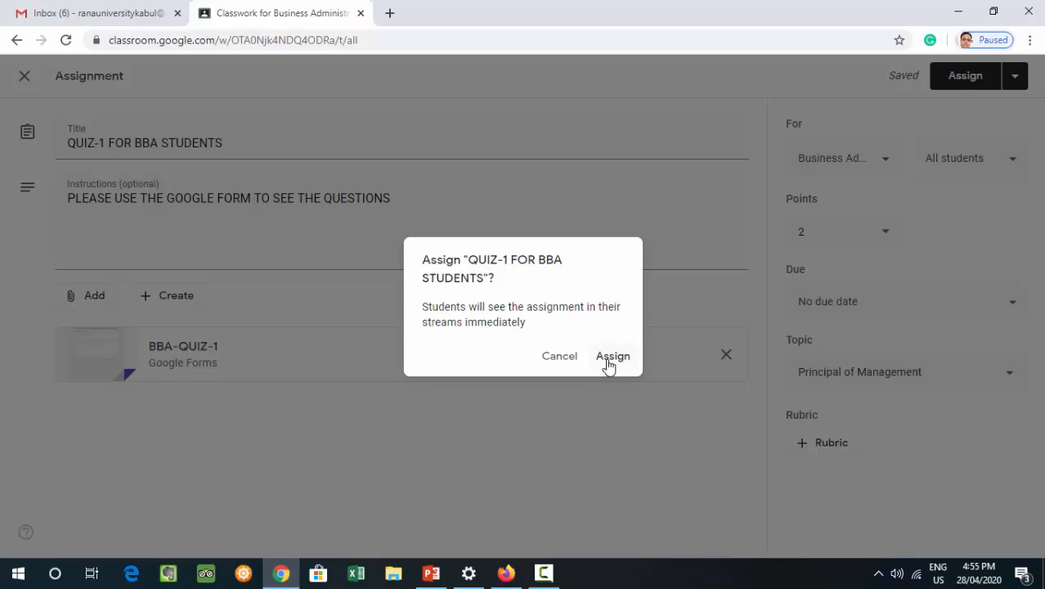
pyautogui.click(607, 361)
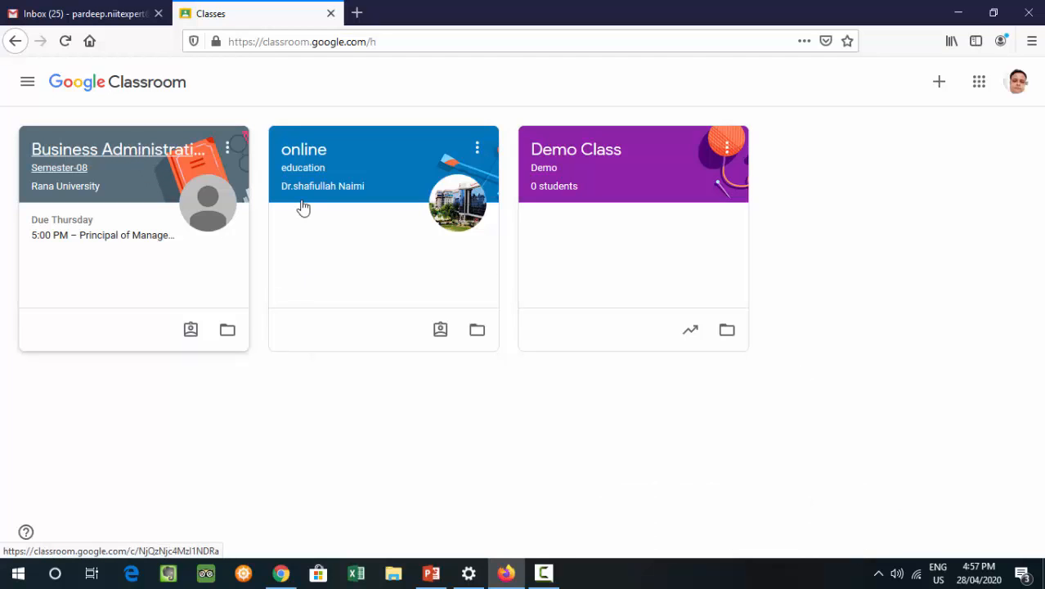
# - In the student's Classroom account in Firefox, open the BBA-QUIZ-1 form from the Business Administration classwork item QUIZ-1 FOR BBA STUDENTS
pyautogui.click(163, 164)
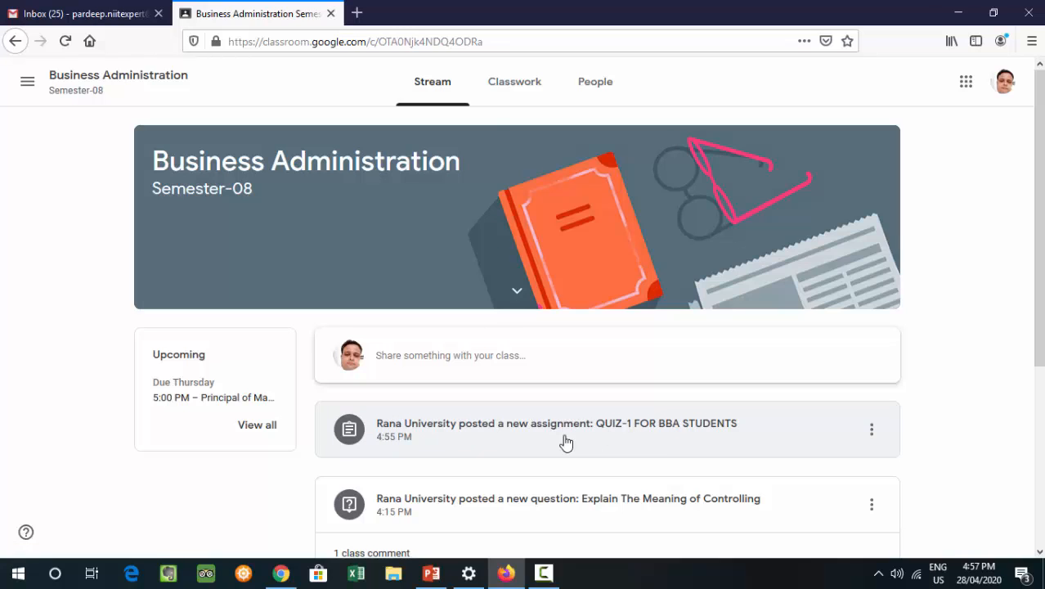
pyautogui.click(498, 90)
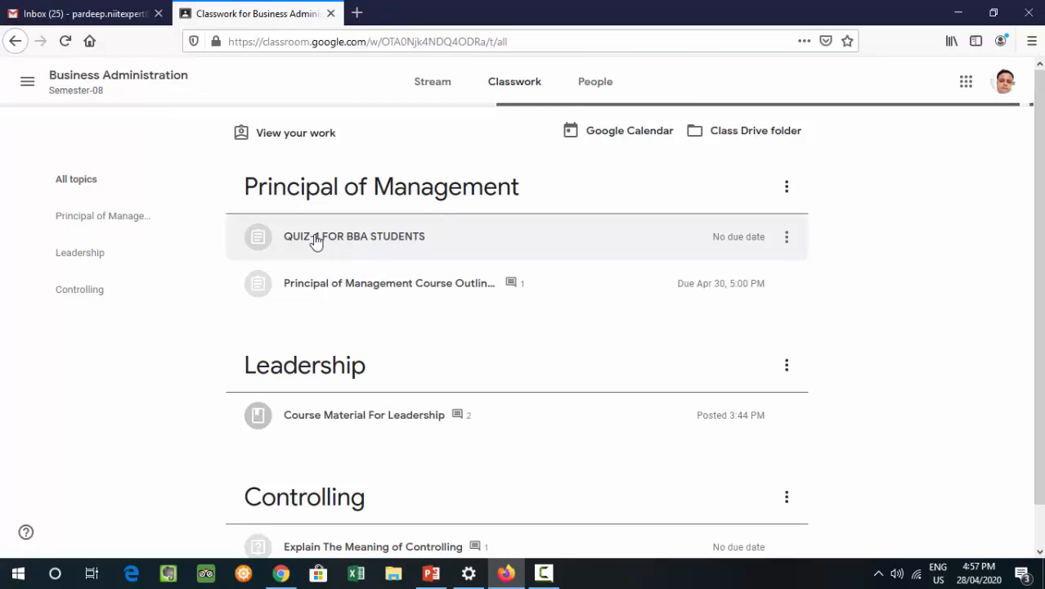
pyautogui.click(365, 243)
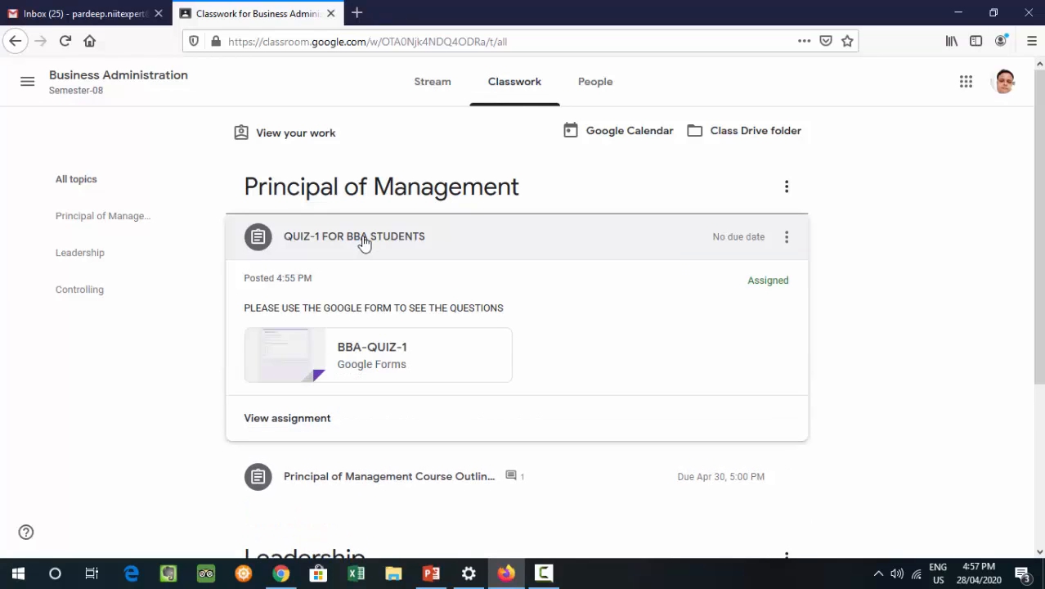
pyautogui.click(368, 349)
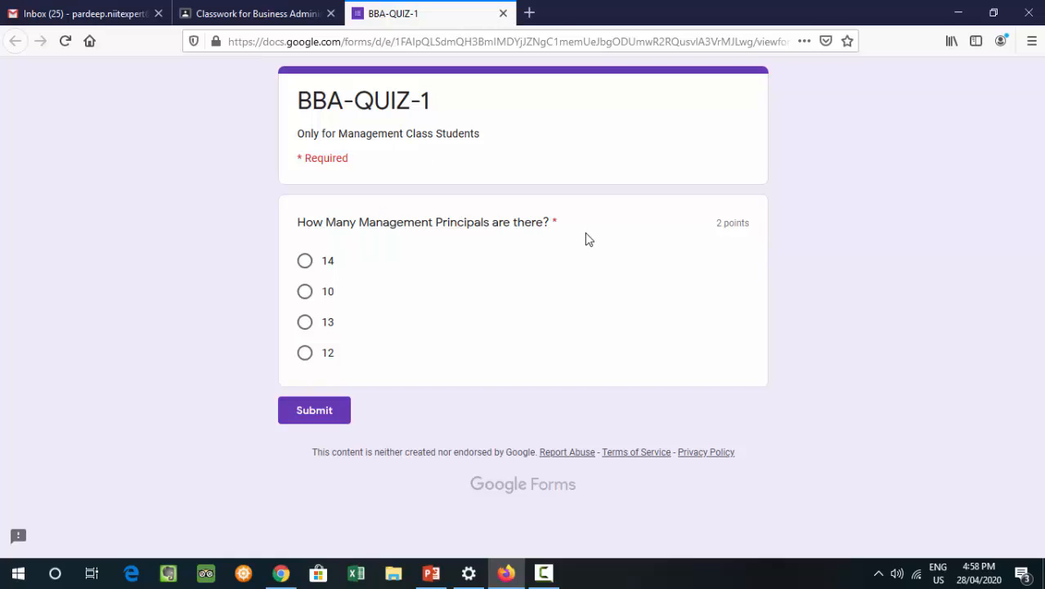
# - Answer the management principals question with 14, submit the quiz, and view the score before closing the score page
pyautogui.click(305, 262)
pyautogui.click(324, 415)
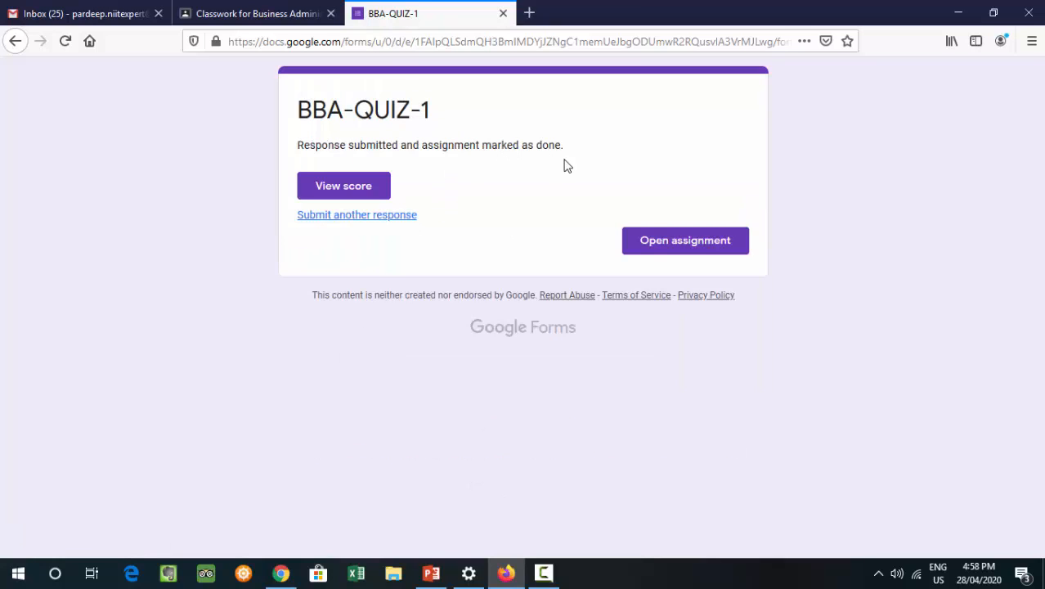
pyautogui.click(353, 192)
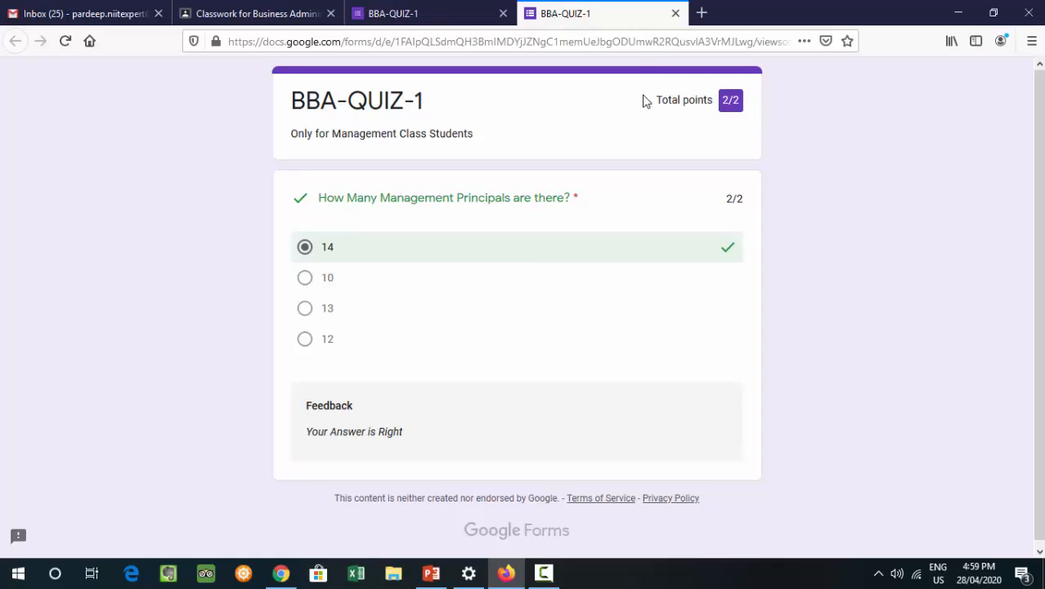
pyautogui.click(675, 16)
# - Switch to the teacher's Classroom in Chrome and open the turned-in student work for QUIZ-1 FOR BBA STUDENTS, with its attached form
pyautogui.hotkey('alt', 'Tab')
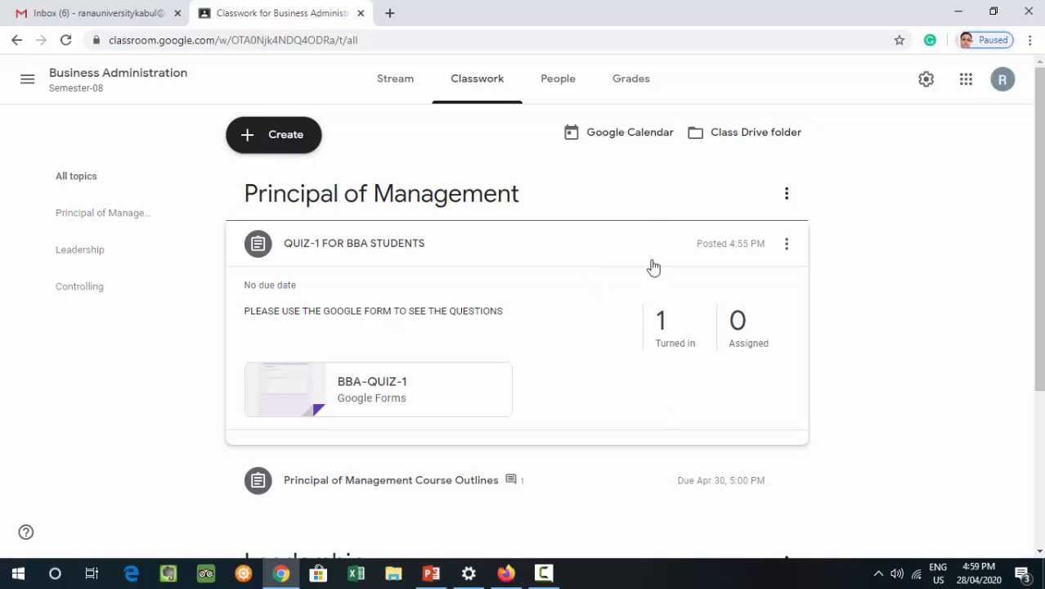
pyautogui.click(671, 336)
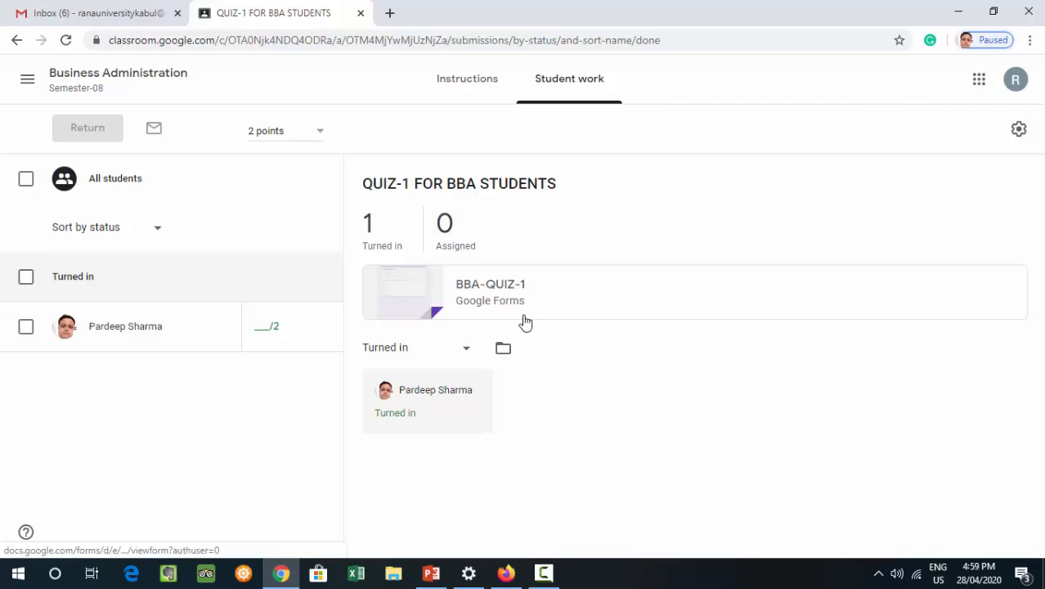
pyautogui.click(475, 286)
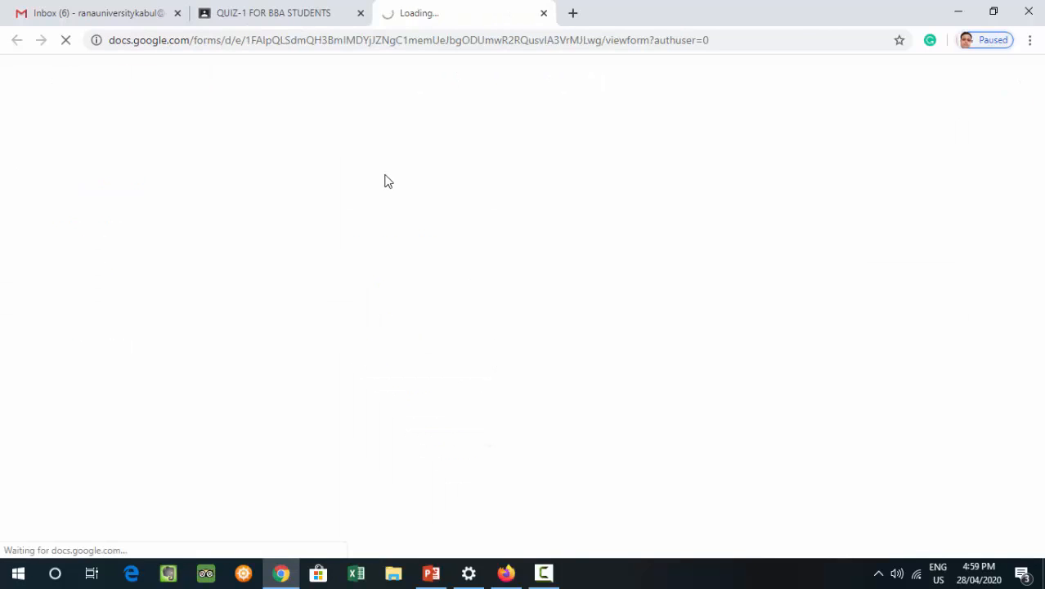
pyautogui.click(277, 12)
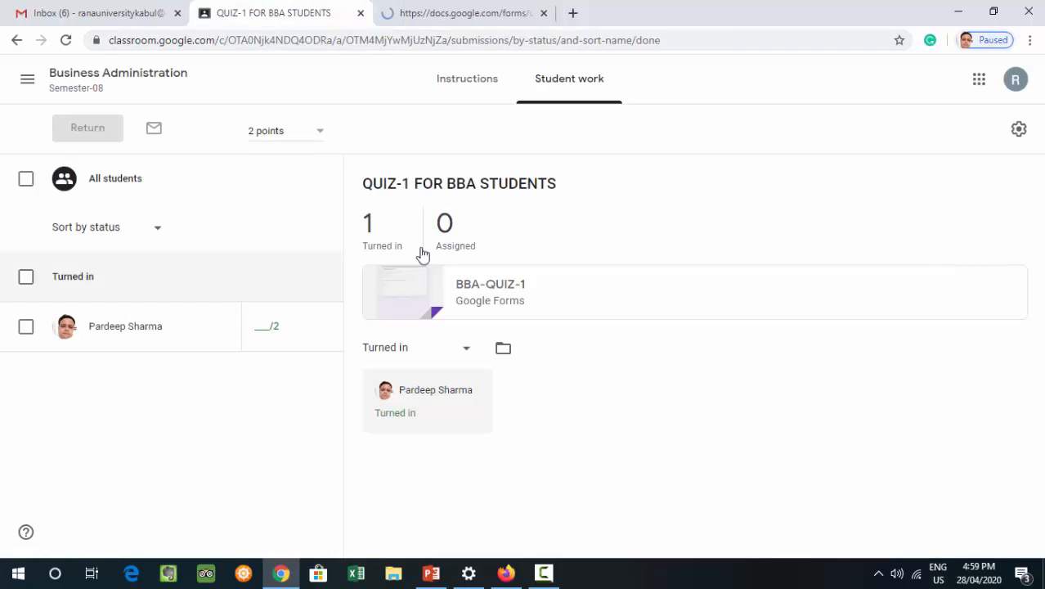
# - Grade the student's turned-in quiz with 2 points, then check the BBA-QUIZ-1 form and close it
pyautogui.click(261, 331)
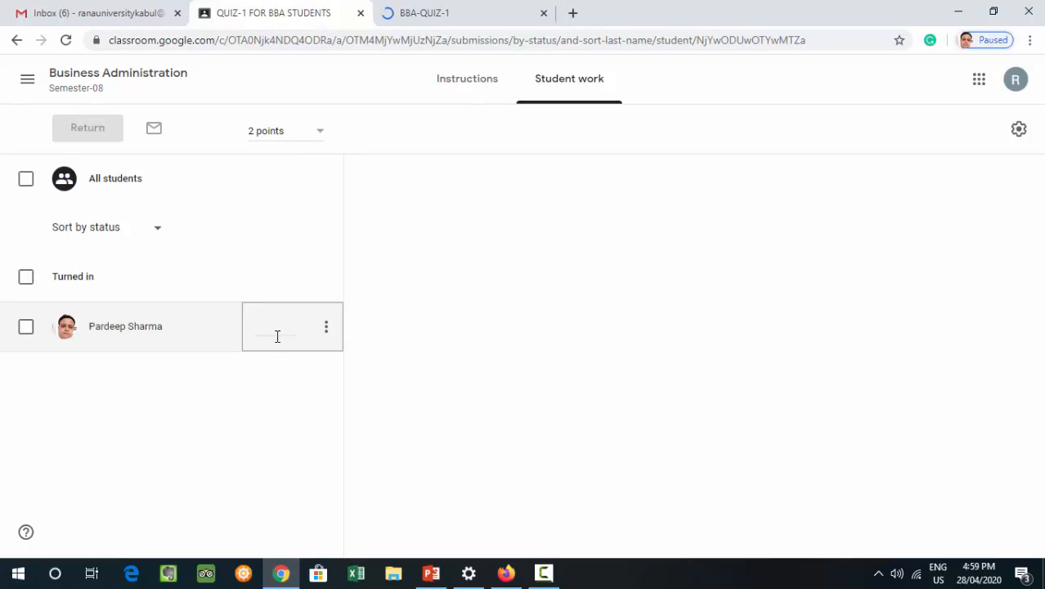
pyautogui.write('2')
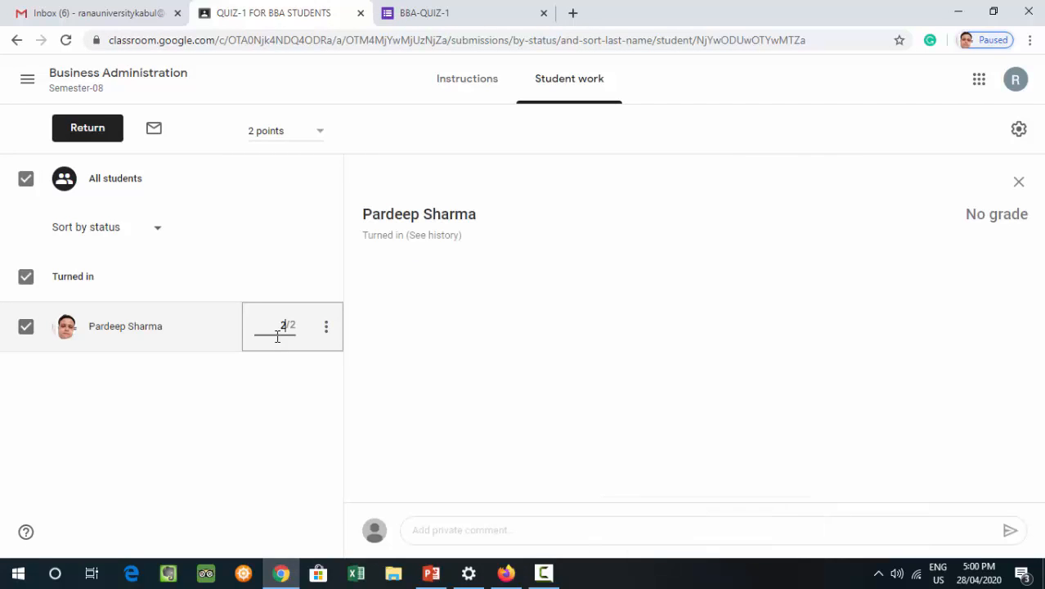
pyautogui.click(306, 378)
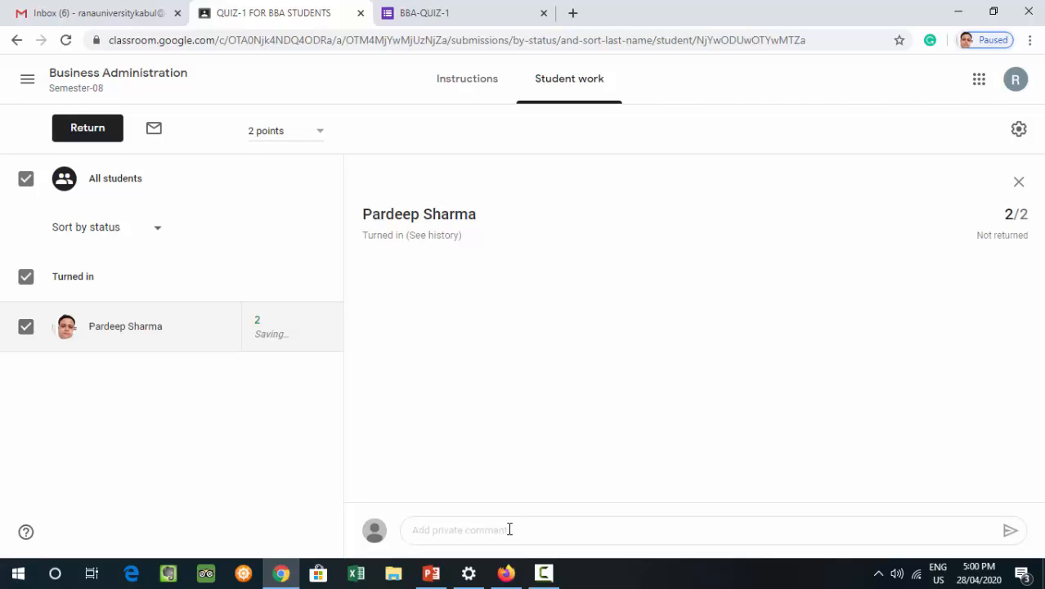
pyautogui.click(470, 8)
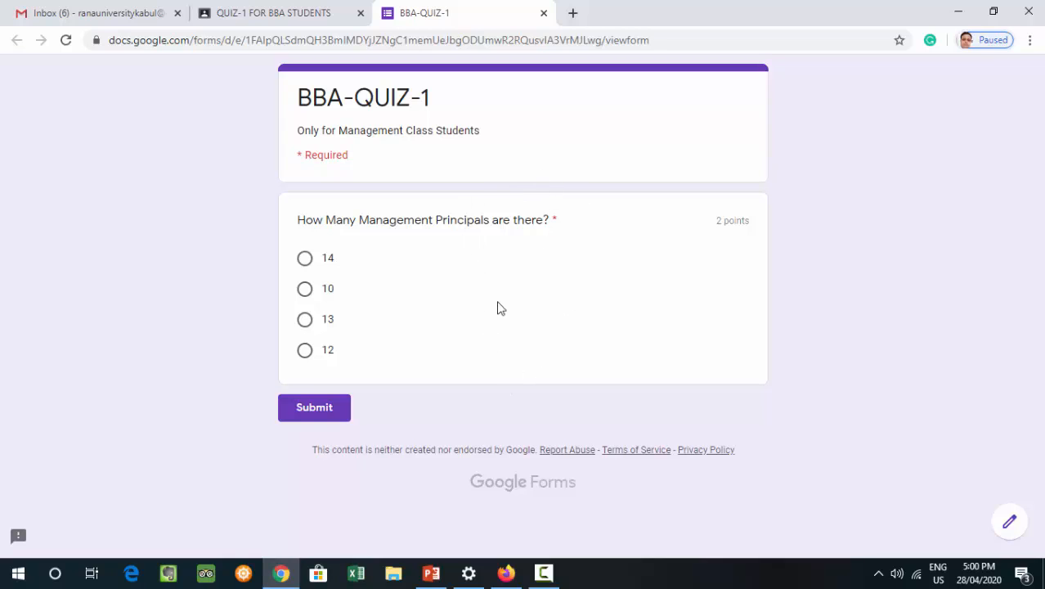
pyautogui.click(544, 14)
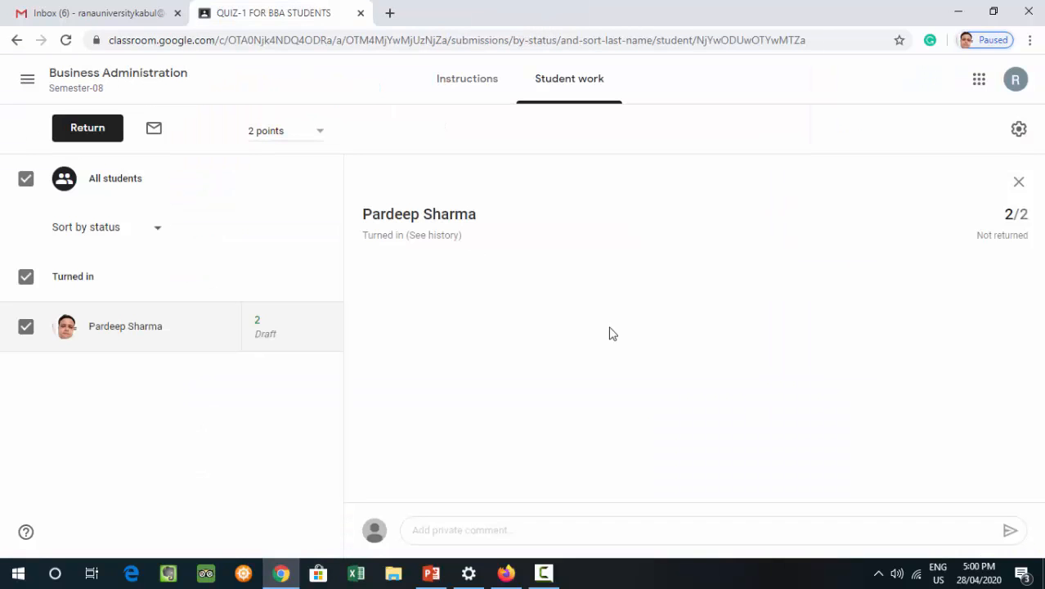